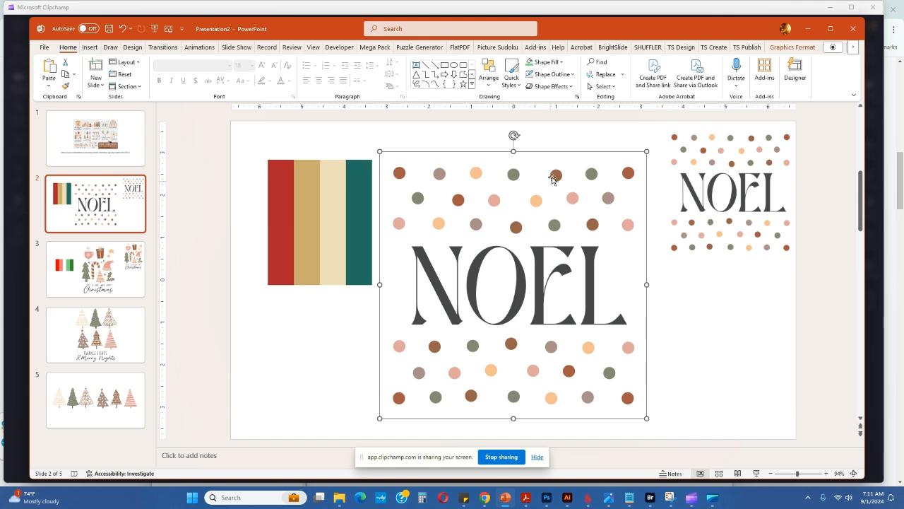
Convert the large NOEL graphic in the middle of the slide to separately editable shapes
click(549, 152)
click(788, 47)
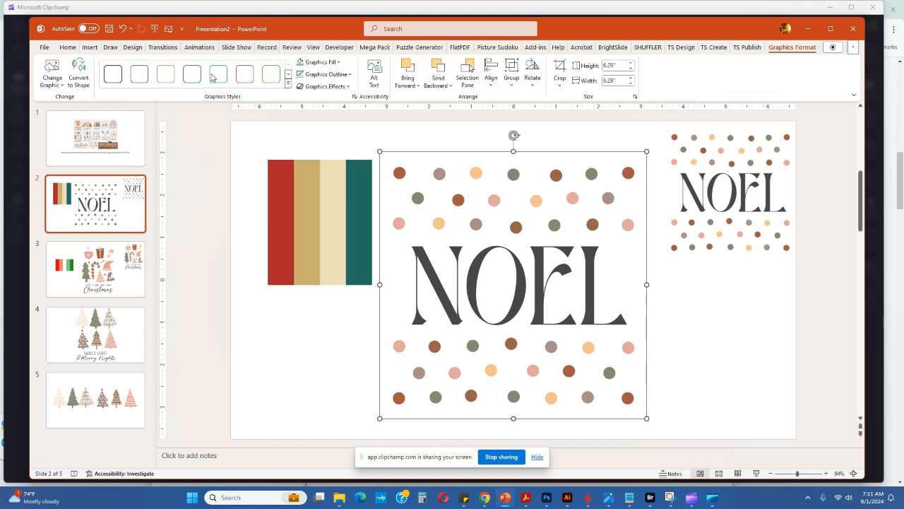
click(80, 76)
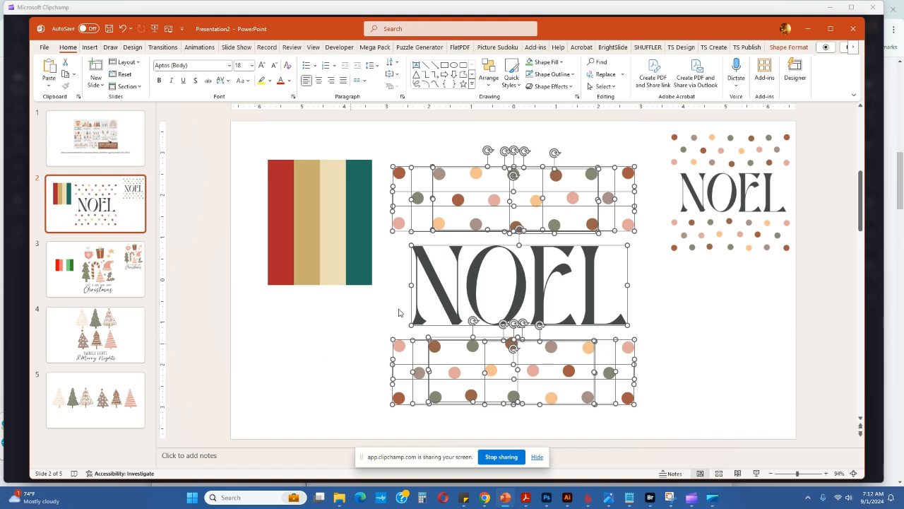
click(463, 145)
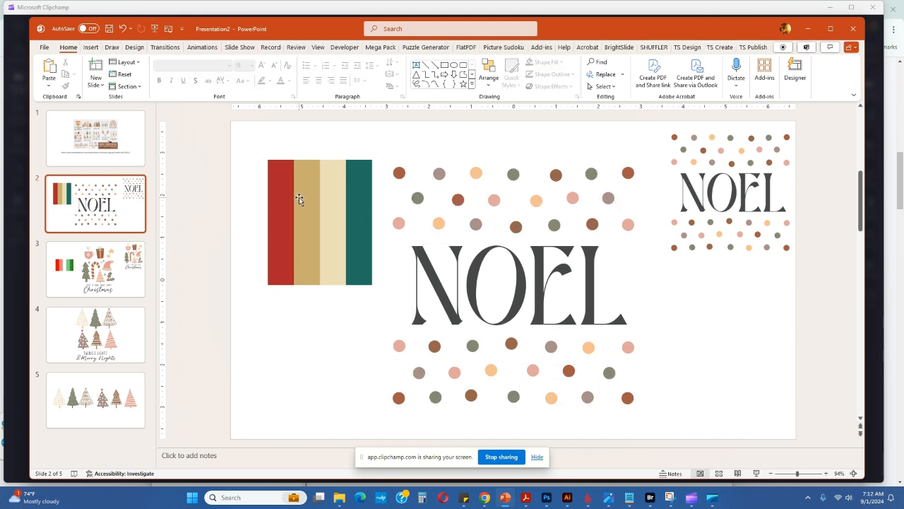
Fill the light orange dots above and below the large NOEL with the tan sampled from the color stripes
click(478, 172)
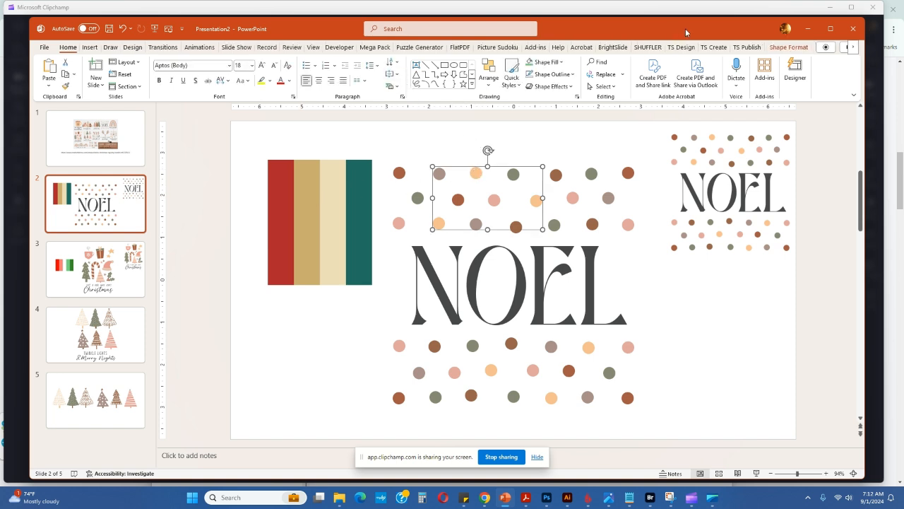
click(782, 49)
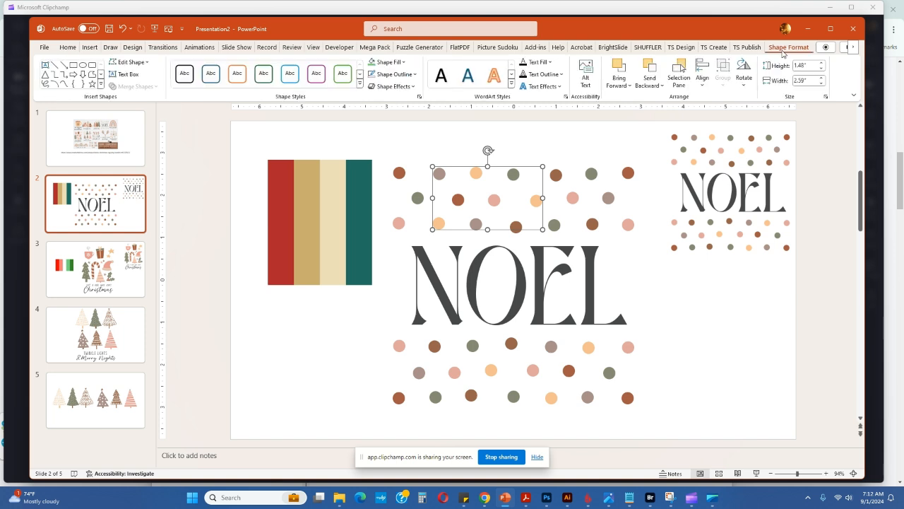
click(405, 62)
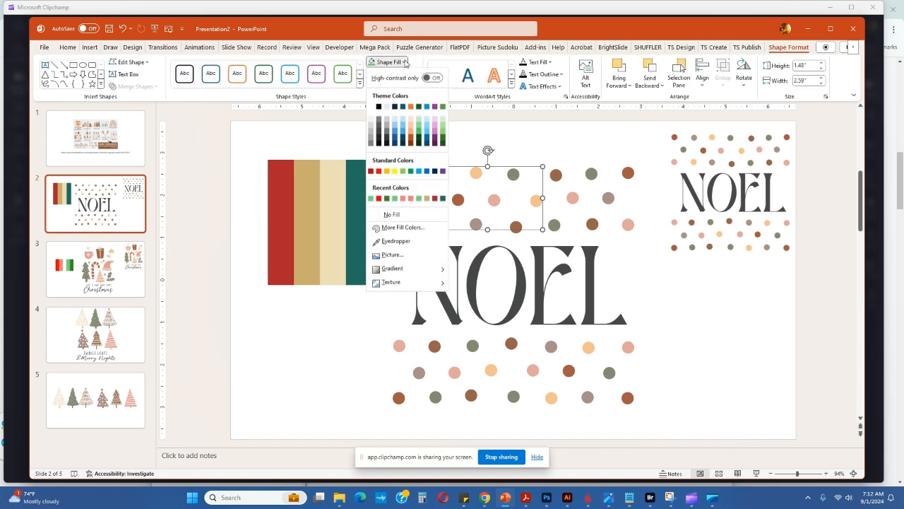
click(378, 243)
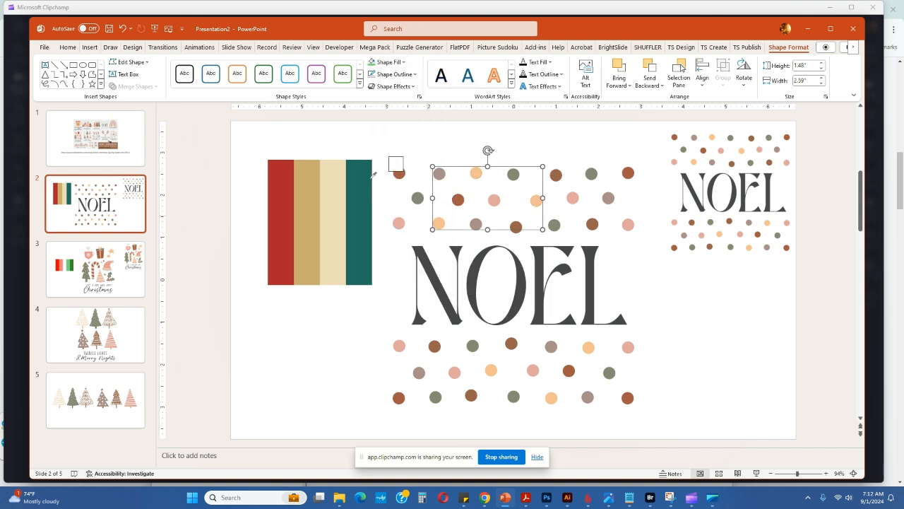
click(314, 189)
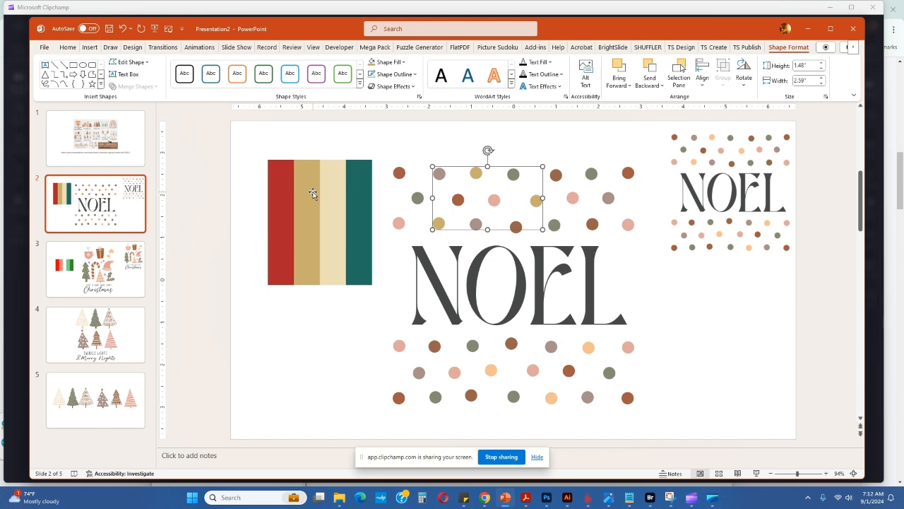
click(493, 371)
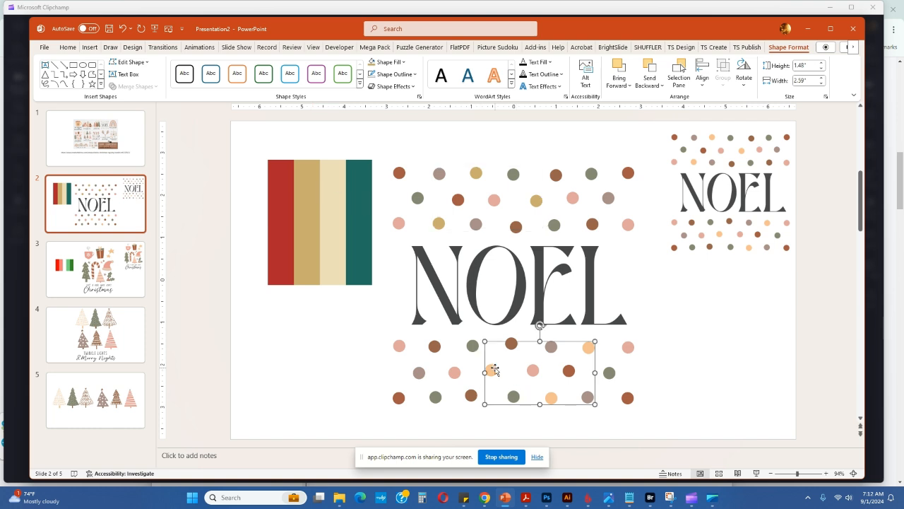
click(372, 64)
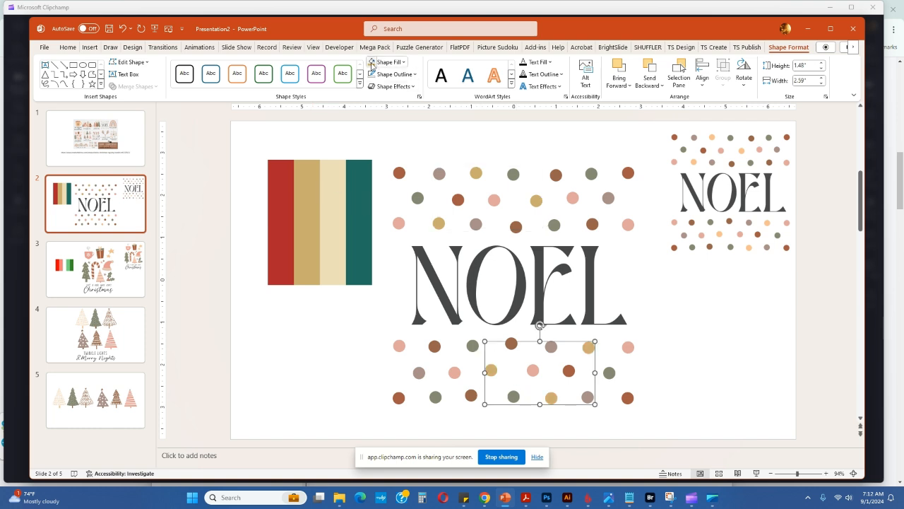
Fill the sage green dots above the large NOEL with the dark teal sampled from the color stripes
click(514, 174)
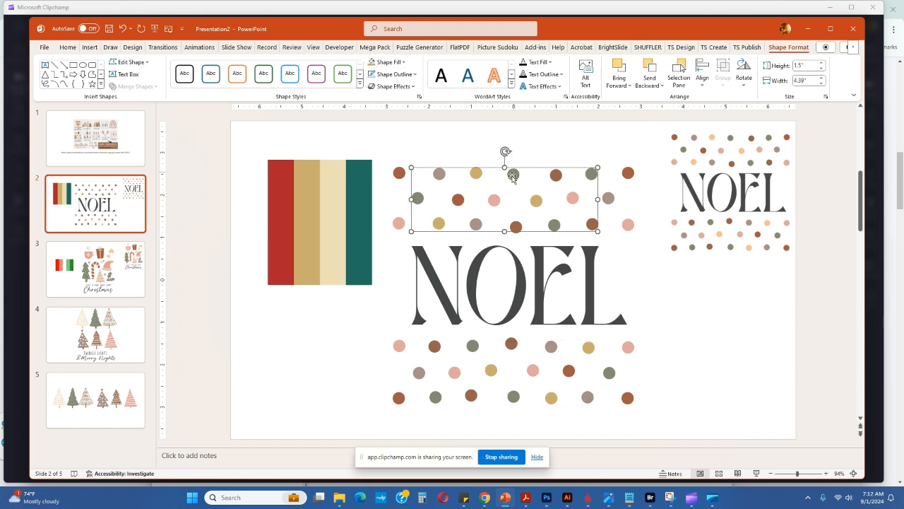
click(404, 63)
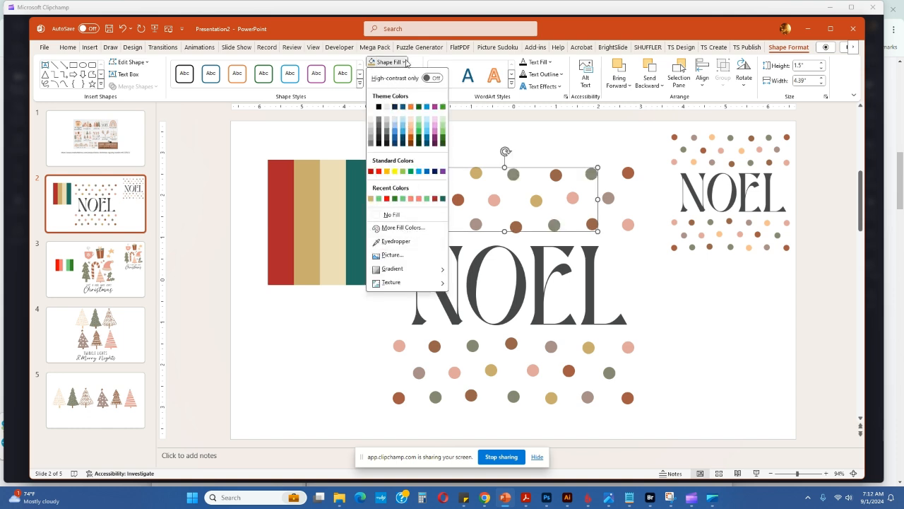
click(378, 243)
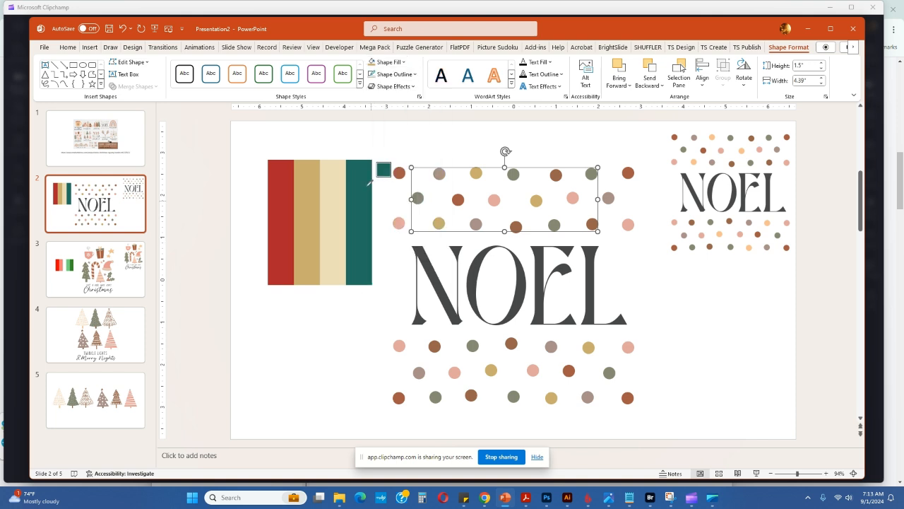
click(364, 189)
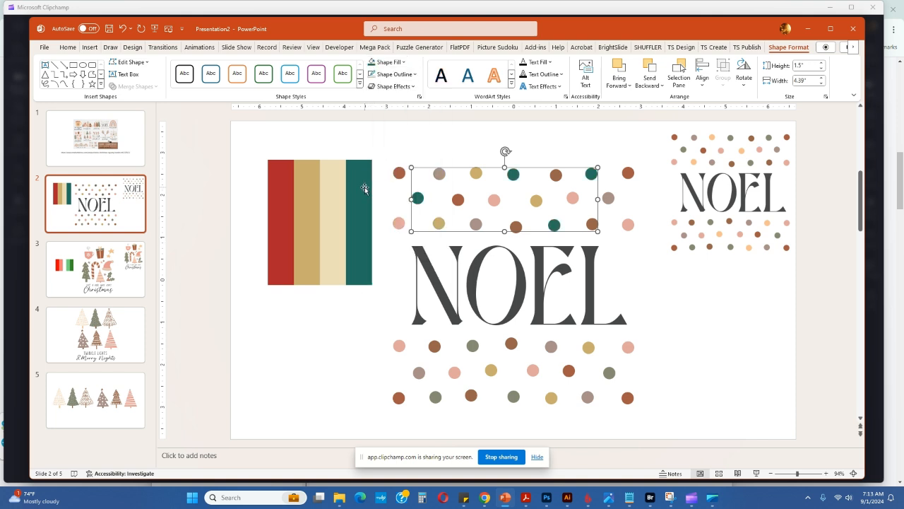
Fill the rust dots above the large NOEL with the cream sampled from the color stripes
click(628, 174)
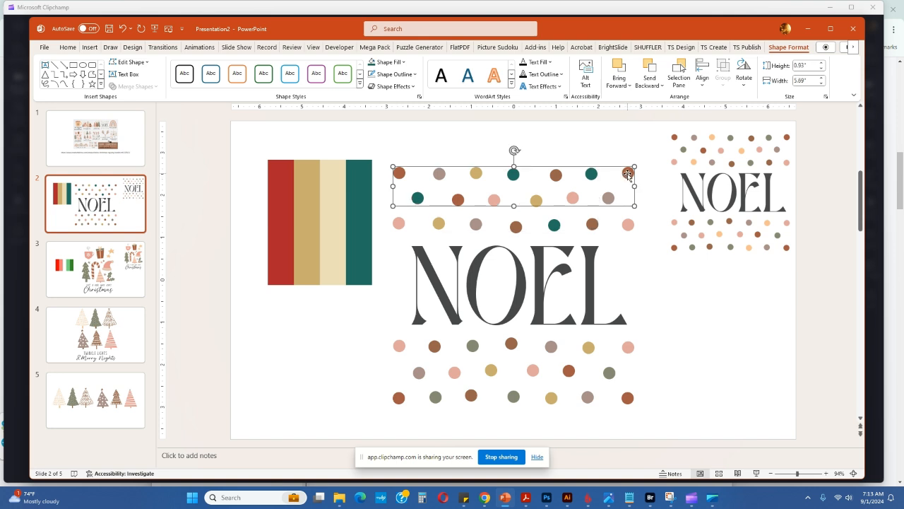
click(406, 62)
click(393, 260)
click(336, 195)
Fill the brown dots above the large NOEL with the red sampled from the color stripes
click(516, 227)
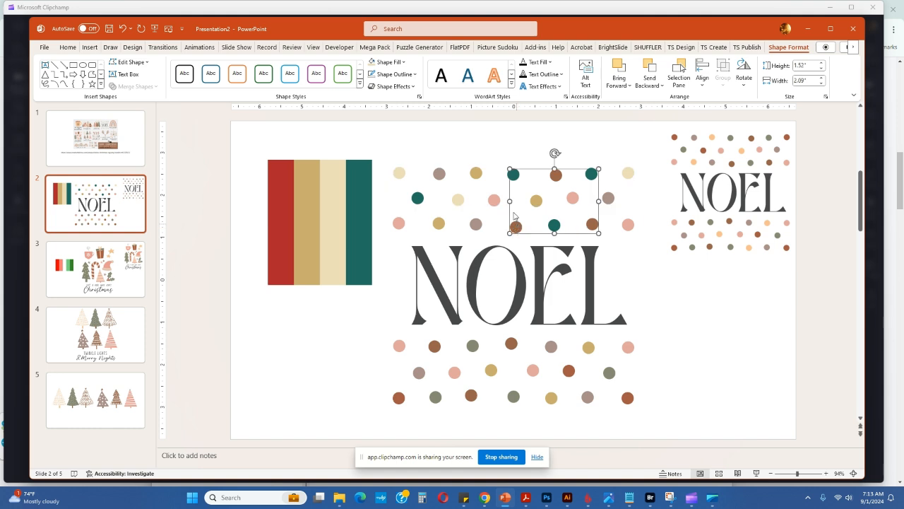
click(388, 62)
click(385, 241)
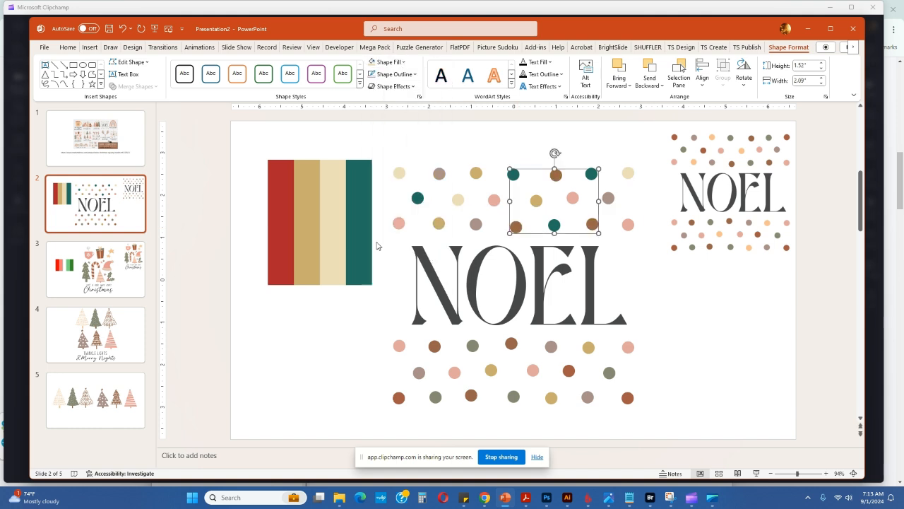
click(279, 226)
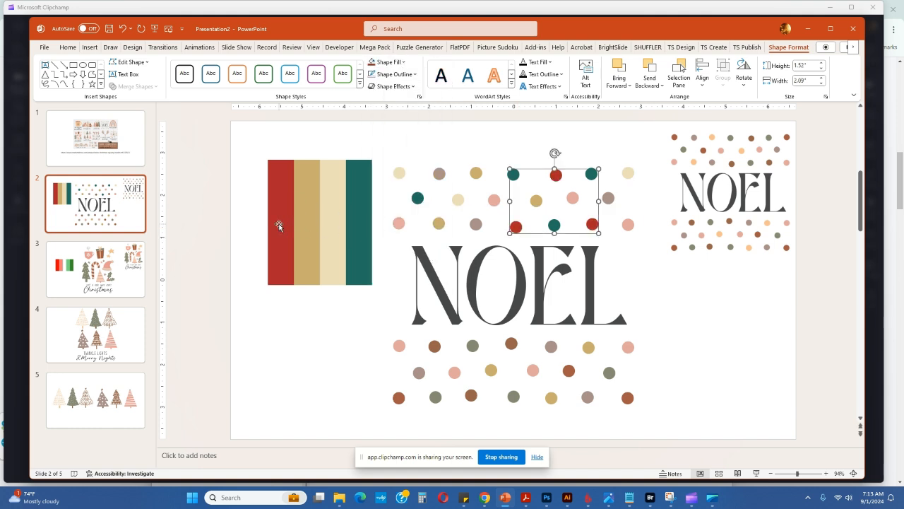
click(493, 142)
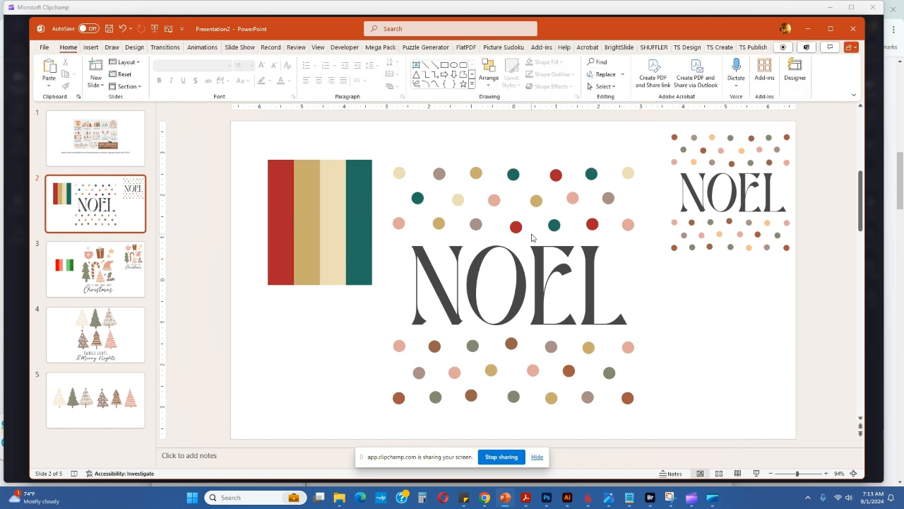
Try the tan sampled from the color stripes on the pink dots above the large NOEL
click(494, 201)
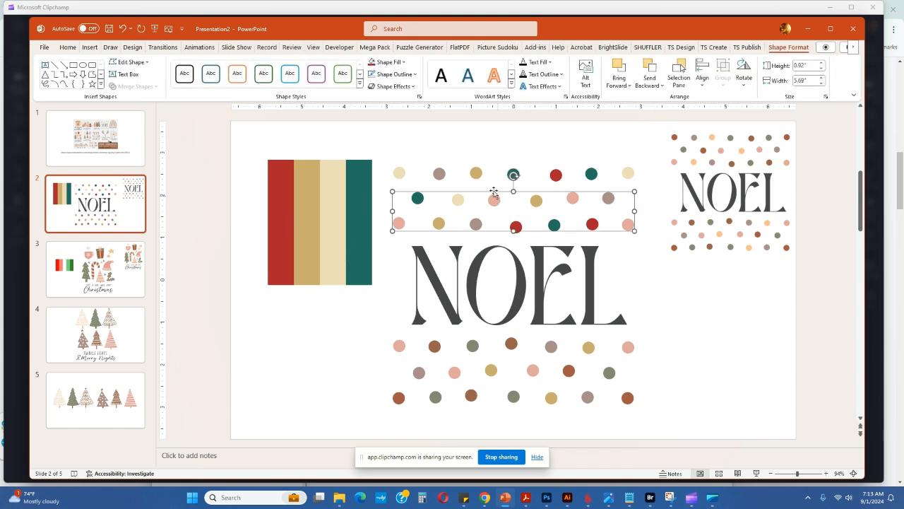
click(404, 62)
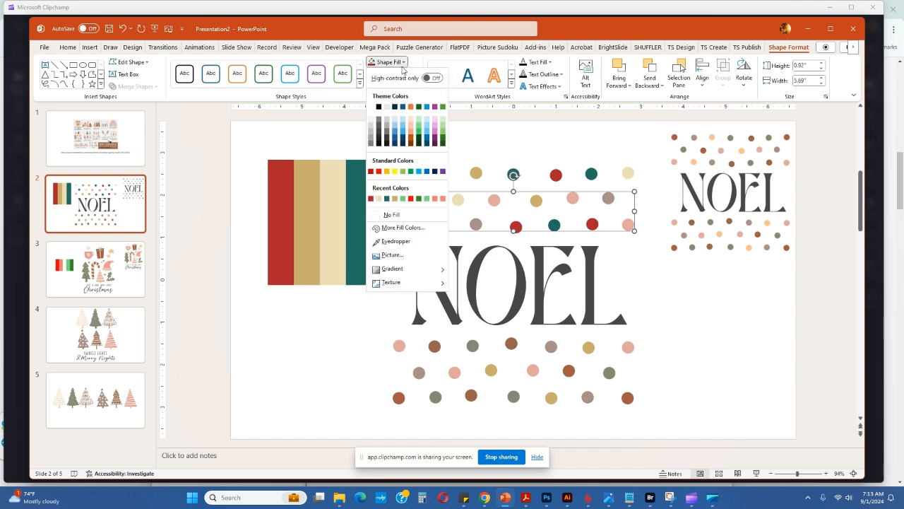
click(376, 242)
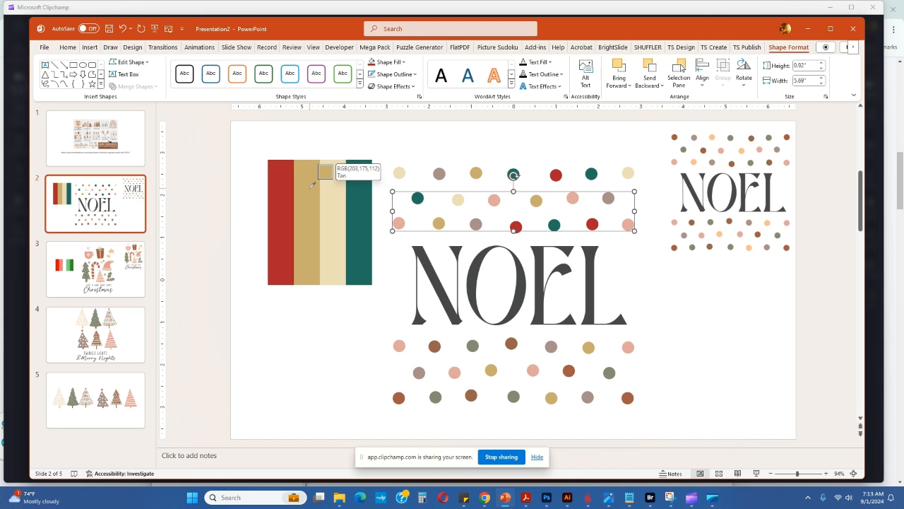
click(312, 184)
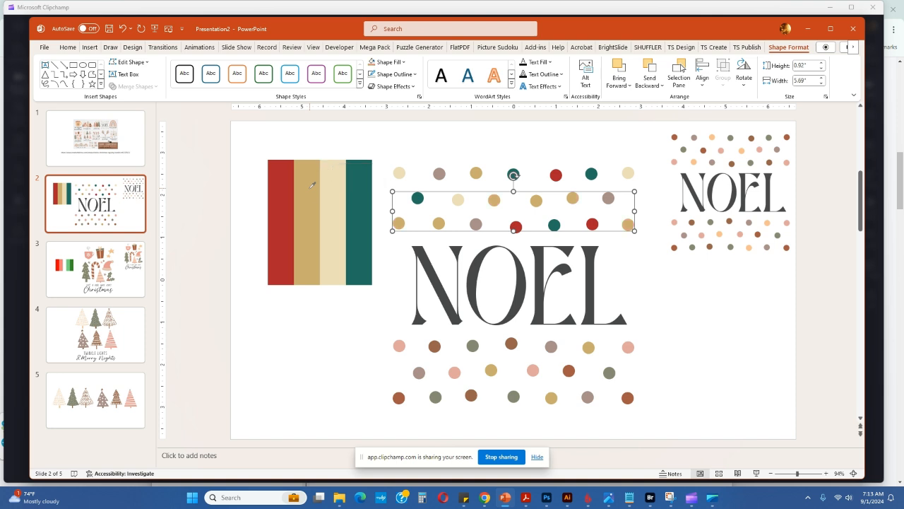
Recolor the originally pink dots above the large NOEL with the red sampled from the color stripes
click(394, 62)
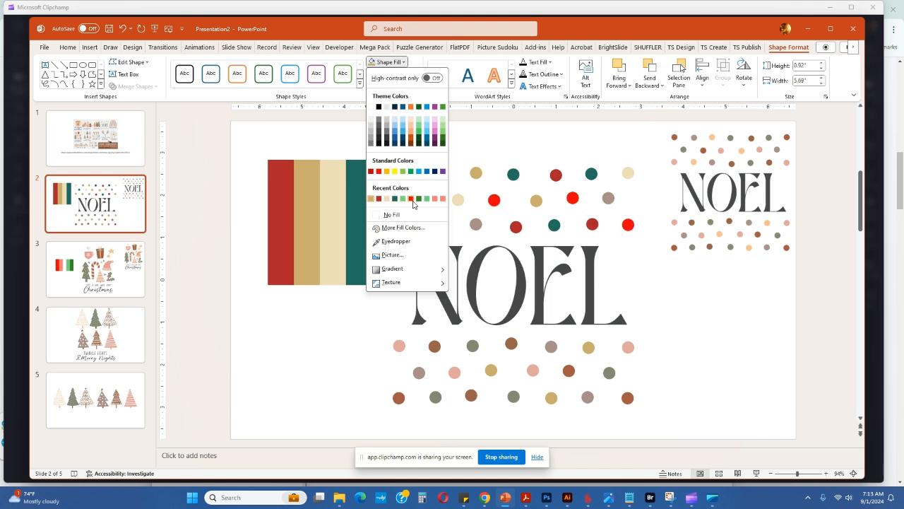
click(384, 244)
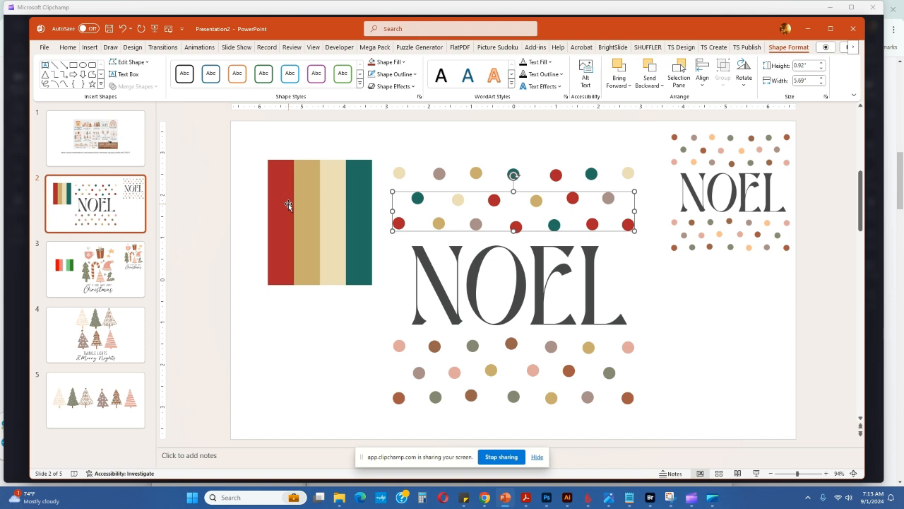
click(402, 62)
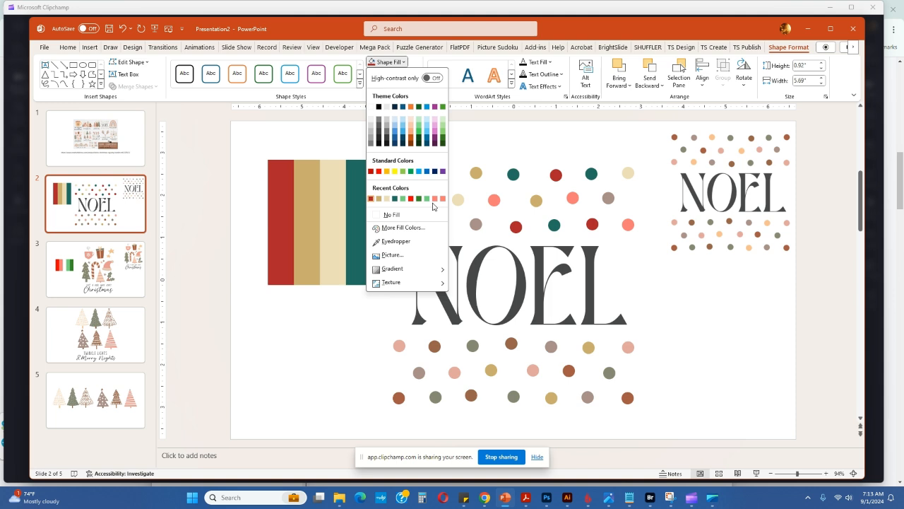
click(550, 144)
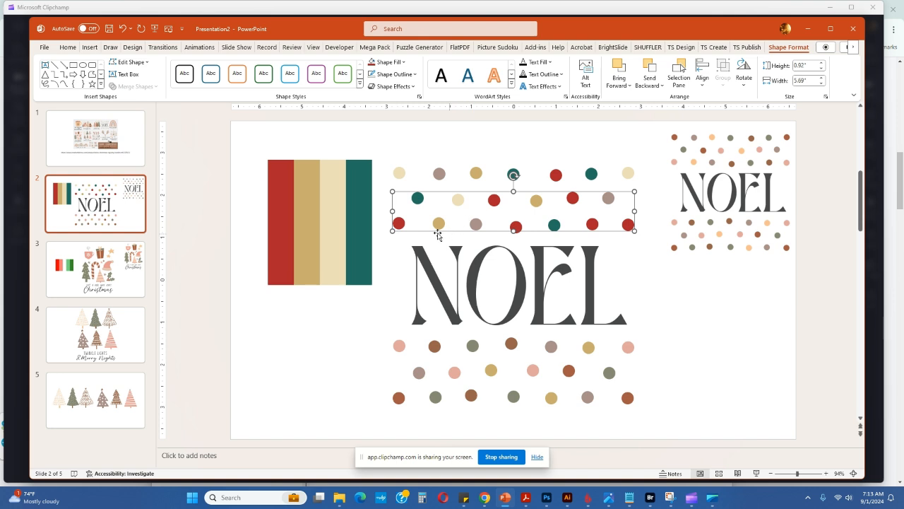
click(381, 352)
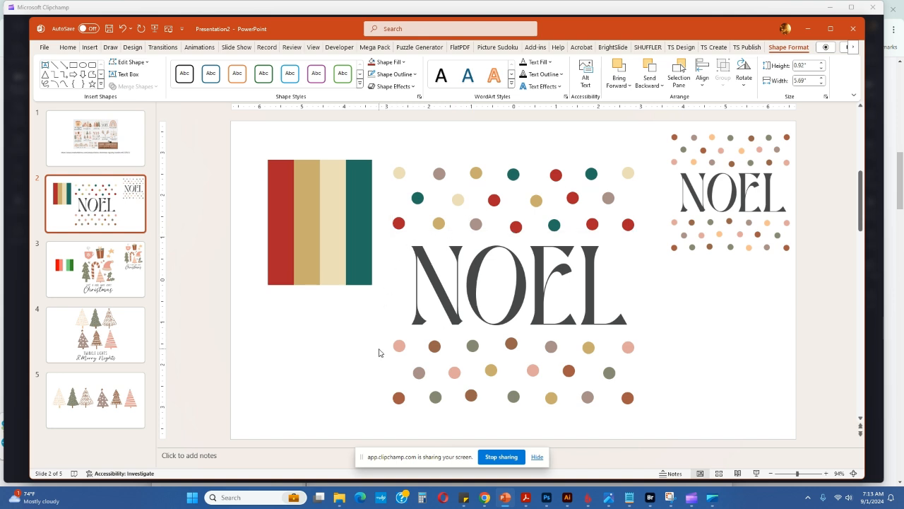
Fill the three-dot red group, one dot in the first row and two in the third, with the recently used cream
click(590, 222)
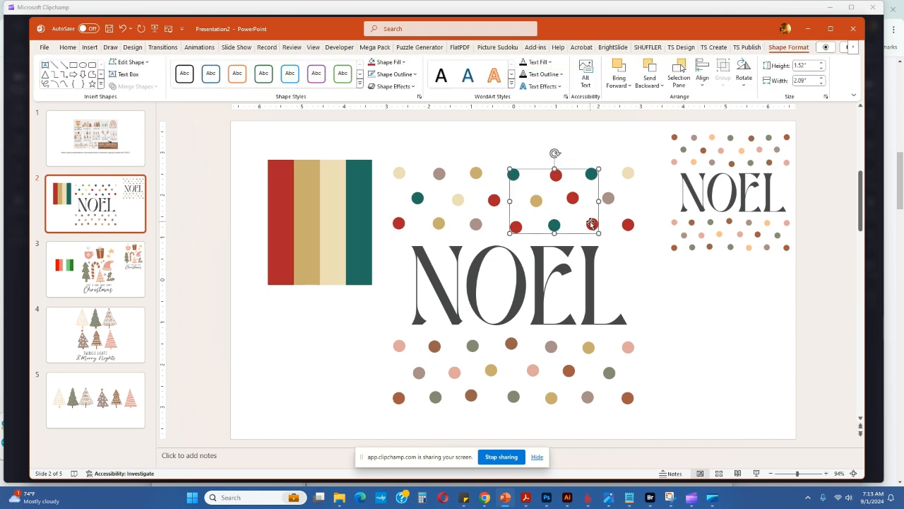
click(387, 61)
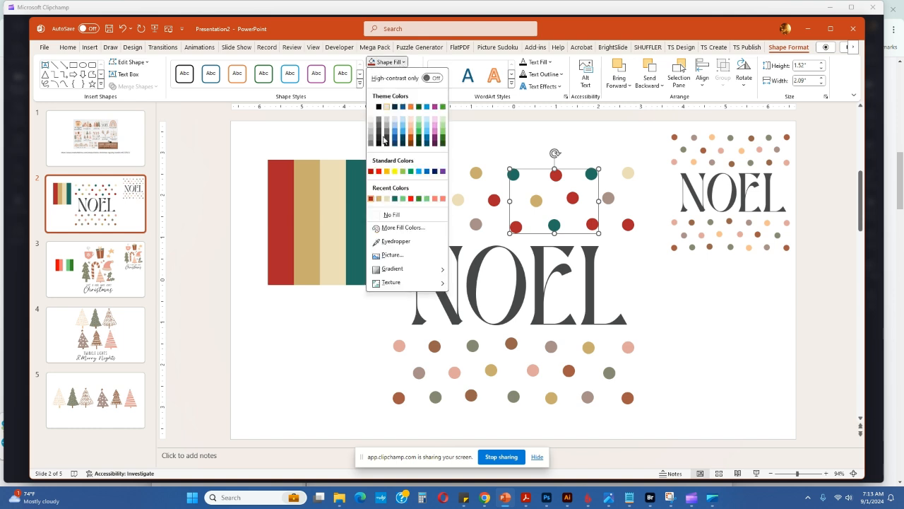
click(387, 199)
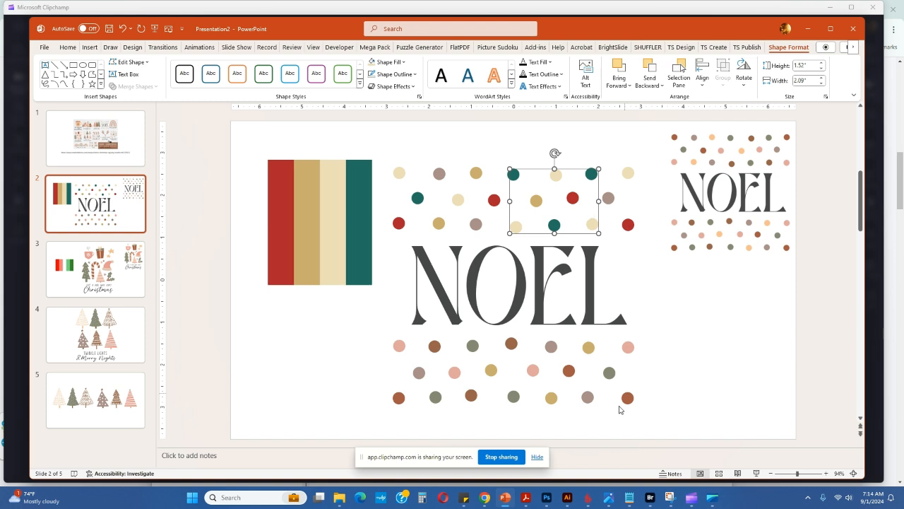
Replace the dot pattern below the large NOEL with a copy of the recolored dots above it
drag(663, 415, 305, 336)
click(344, 339)
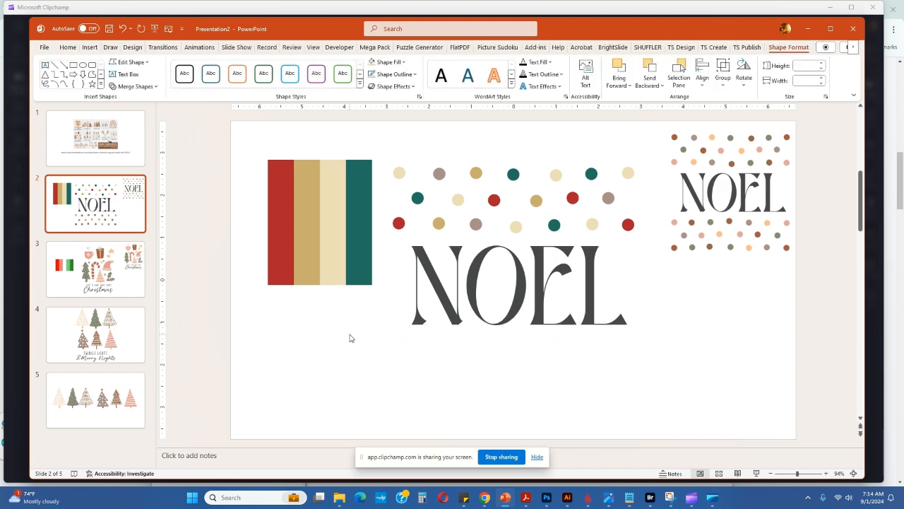
drag(387, 155, 647, 247)
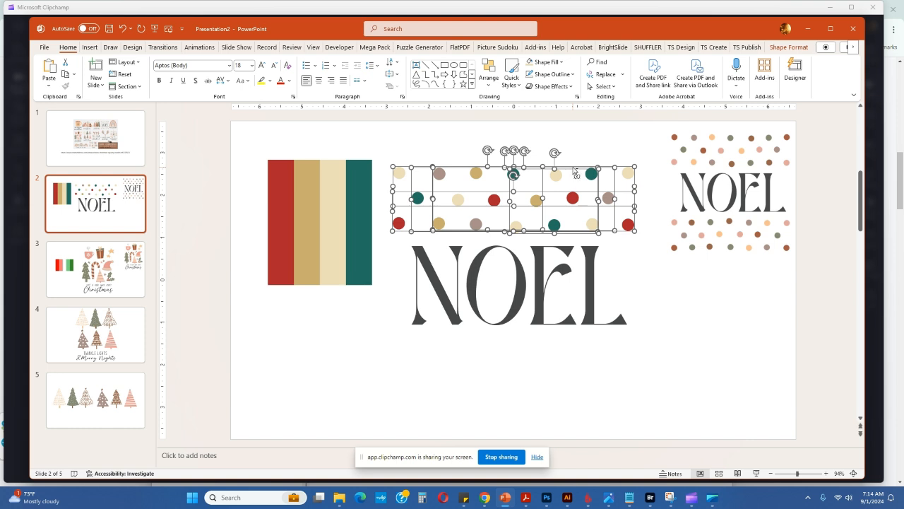
drag(576, 173, 569, 341)
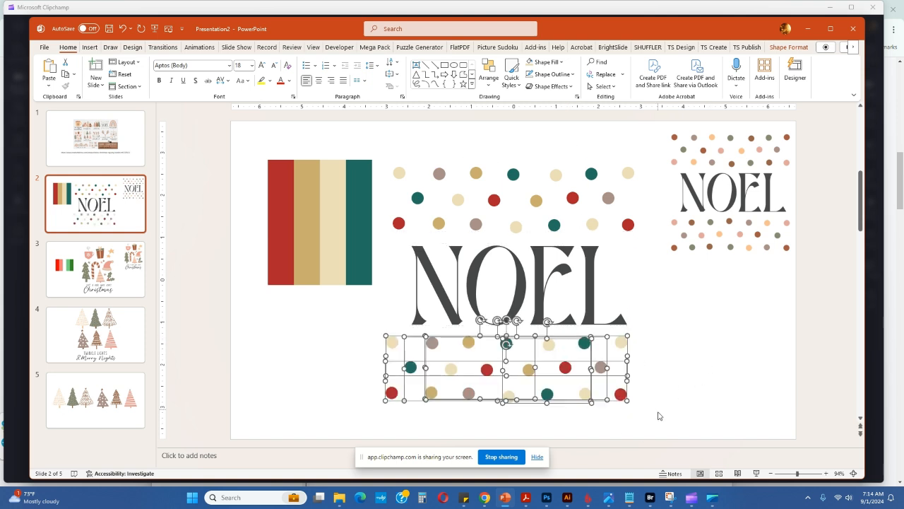
click(731, 400)
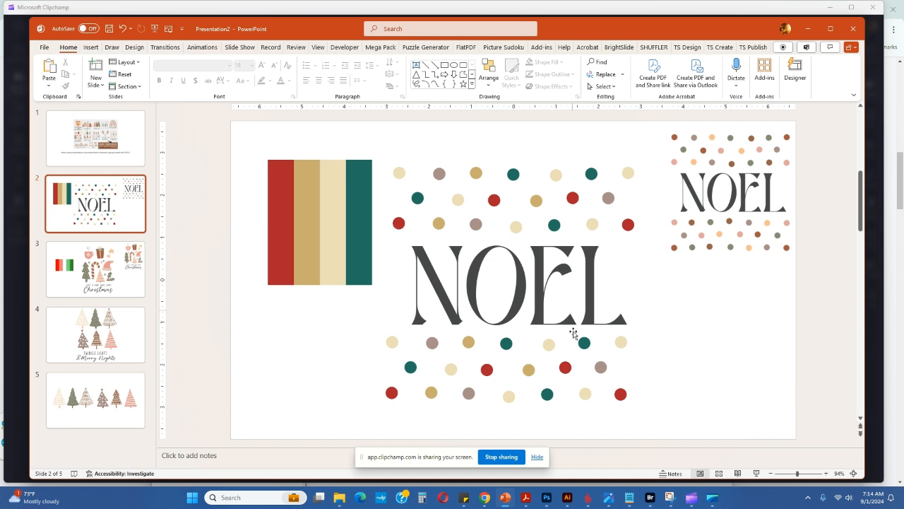
Fill the large NOEL lettering with the red sampled from the color stripes
click(519, 291)
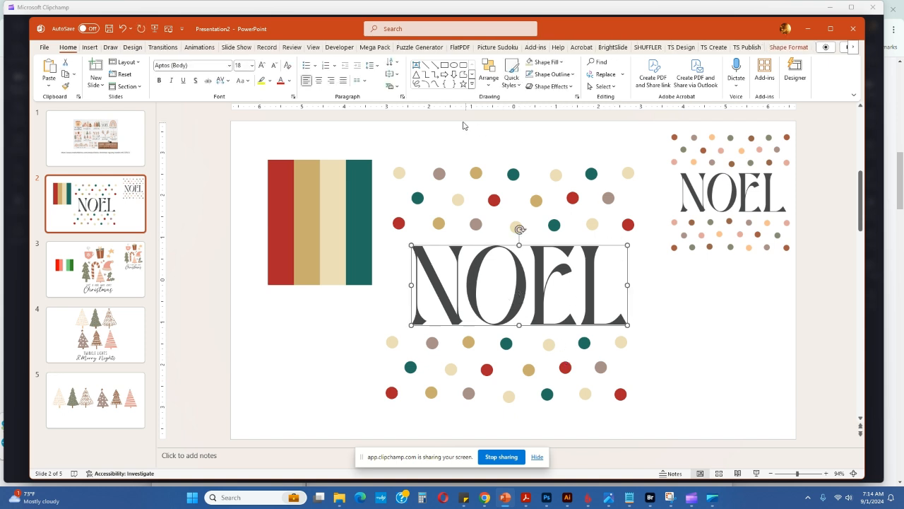
click(789, 48)
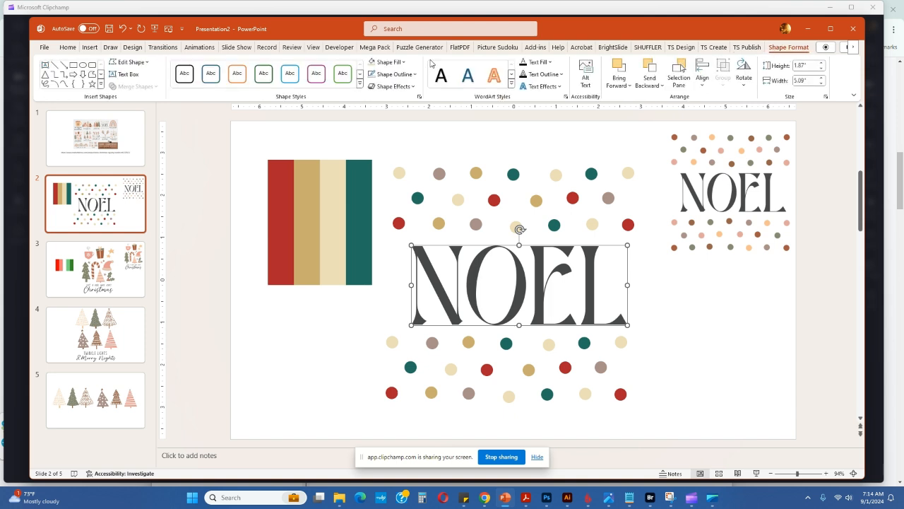
click(388, 61)
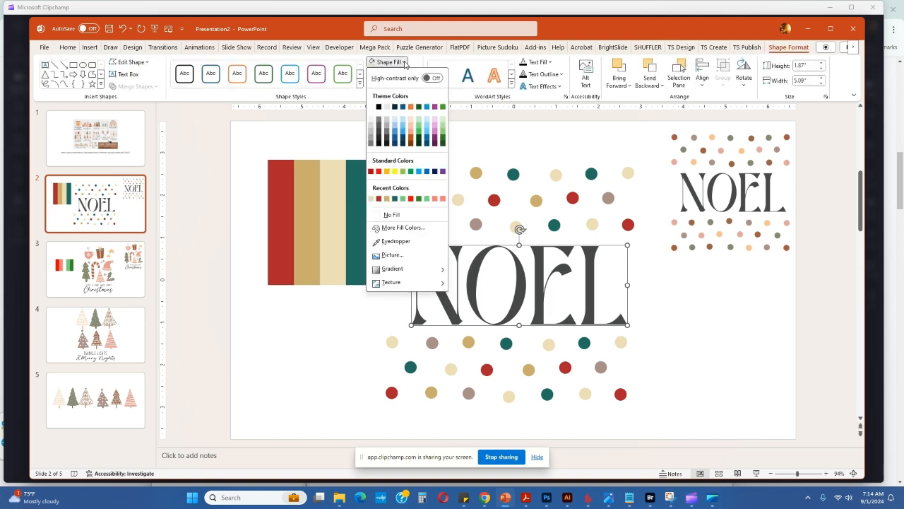
click(385, 241)
click(282, 200)
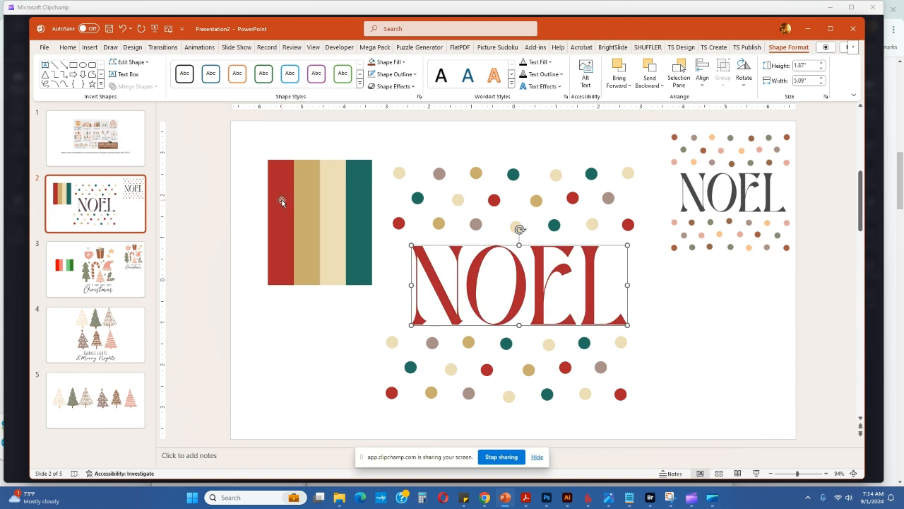
Set the large NOEL lettering to no outline and give it the middle outer shadow preset of the first row
click(416, 74)
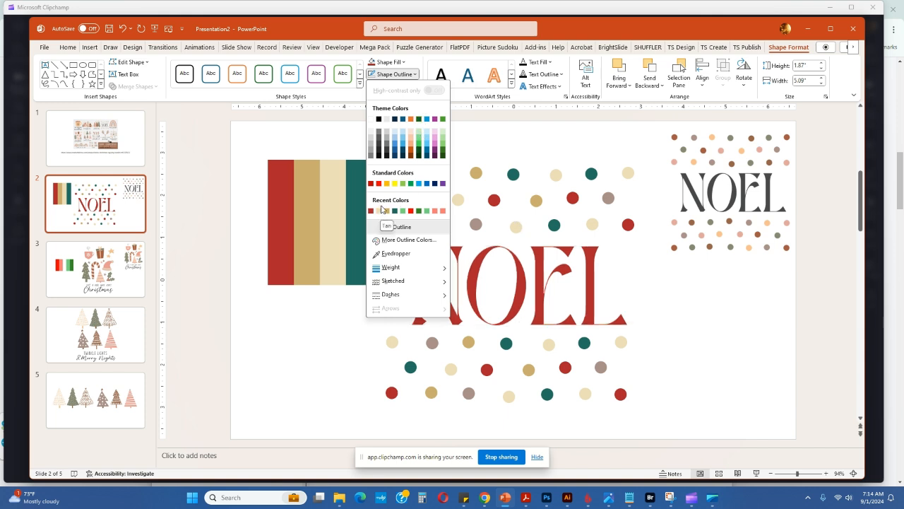
click(387, 226)
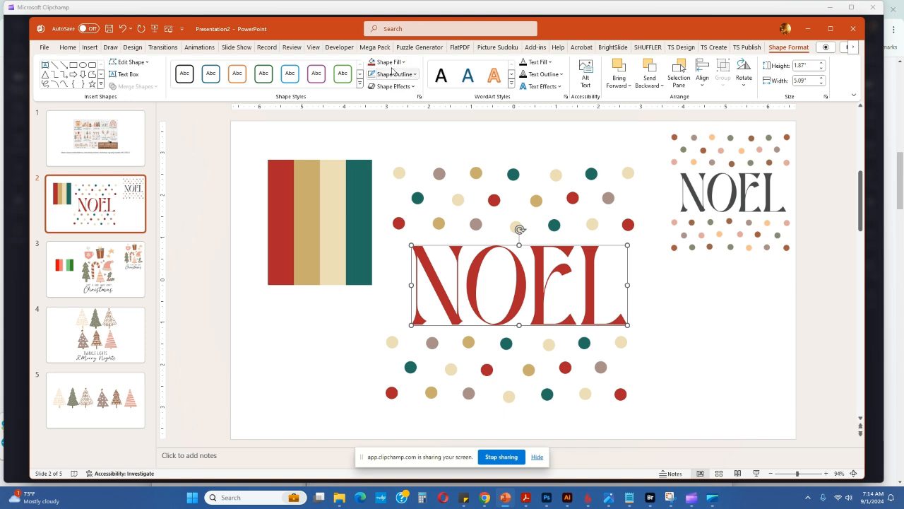
click(414, 87)
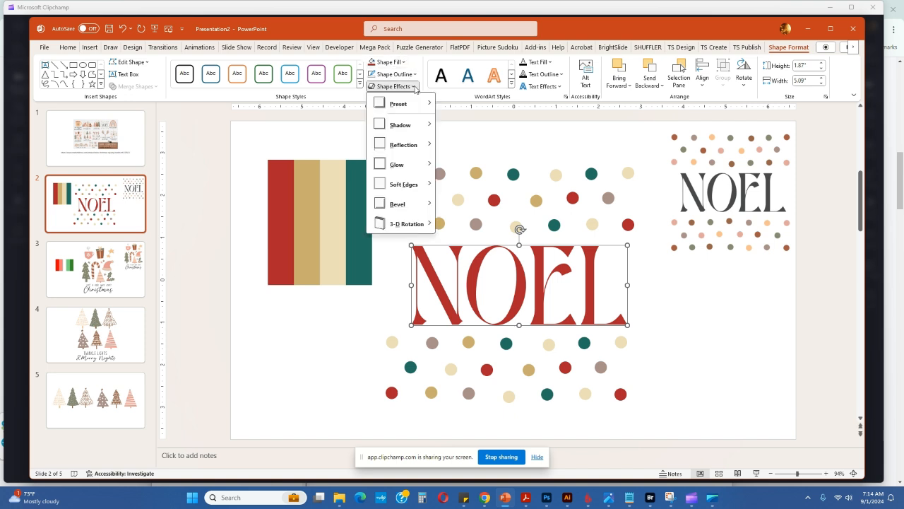
mouse_move(414, 126)
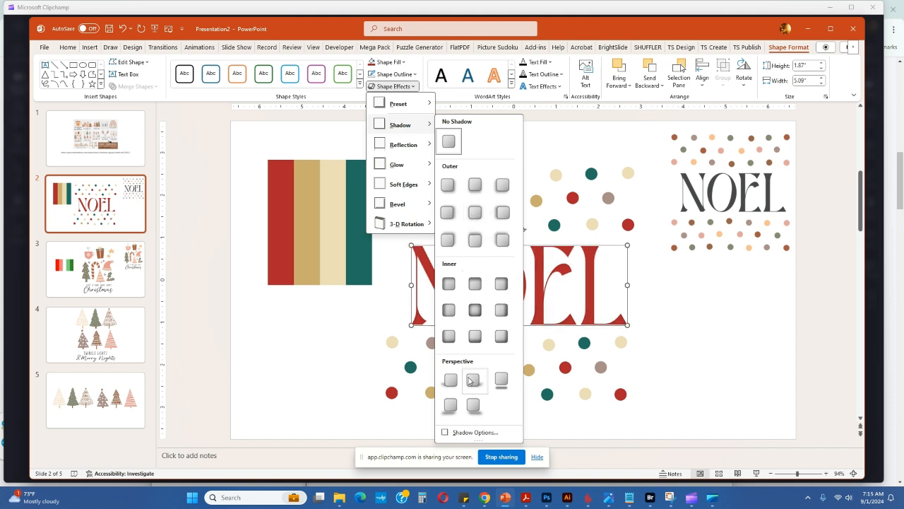
click(475, 190)
click(690, 376)
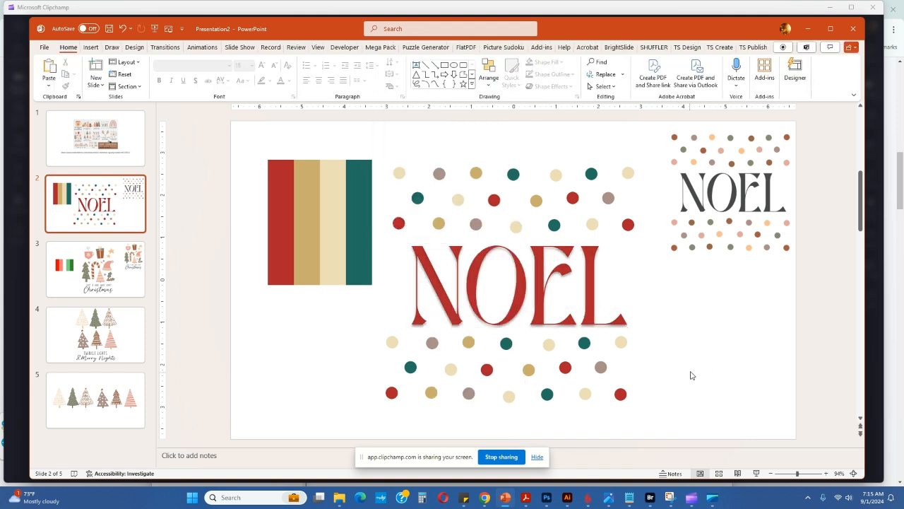
Group the large NOEL lettering with all the dots above and below it
drag(380, 148, 648, 432)
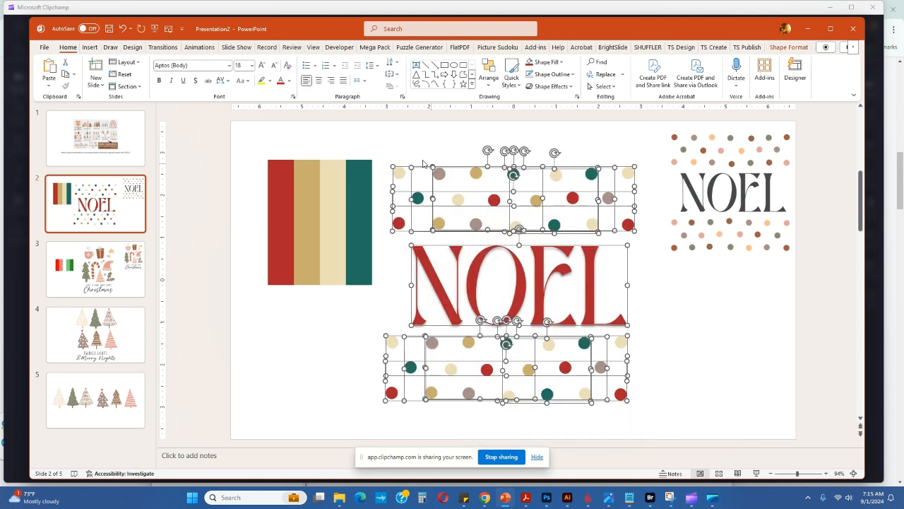
drag(373, 140, 648, 433)
key(ctrl+g)
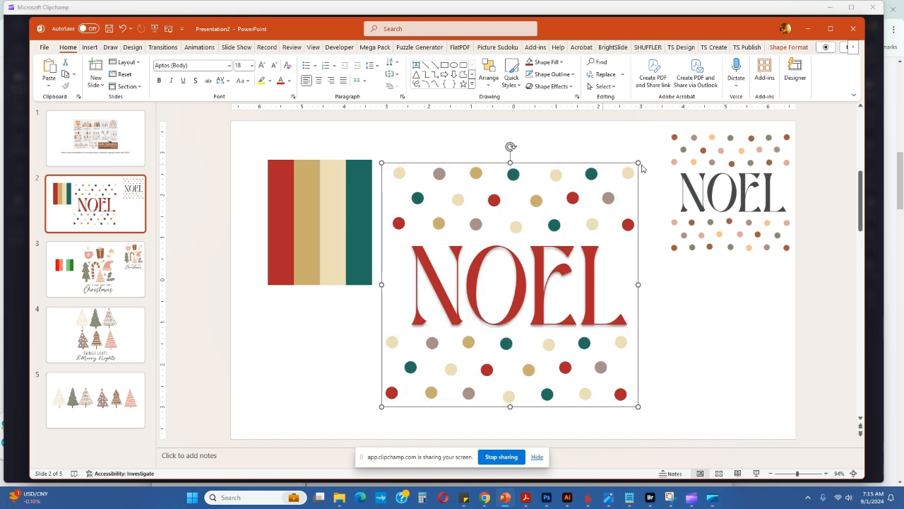
Enlarge the original small NOEL picture and place it beside the recolored design, vertically centered on it
drag(750, 182, 726, 221)
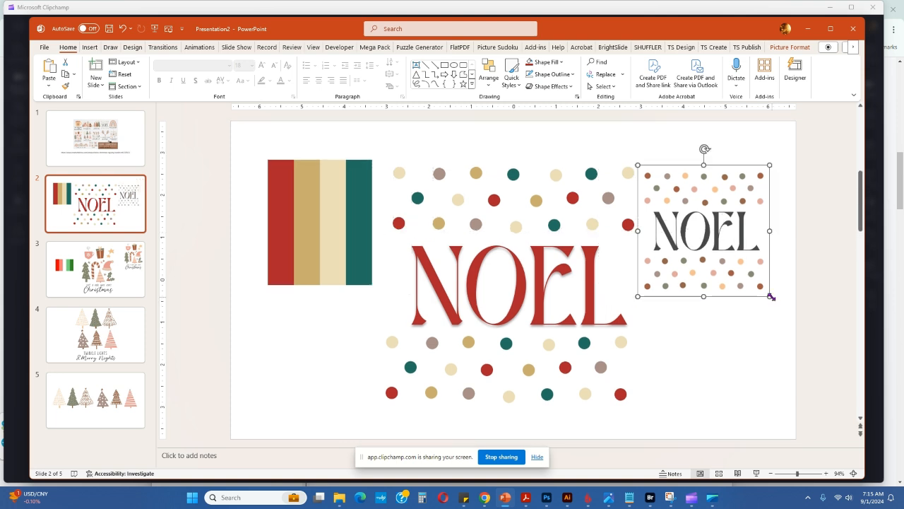
drag(772, 298, 787, 320)
drag(749, 241, 746, 283)
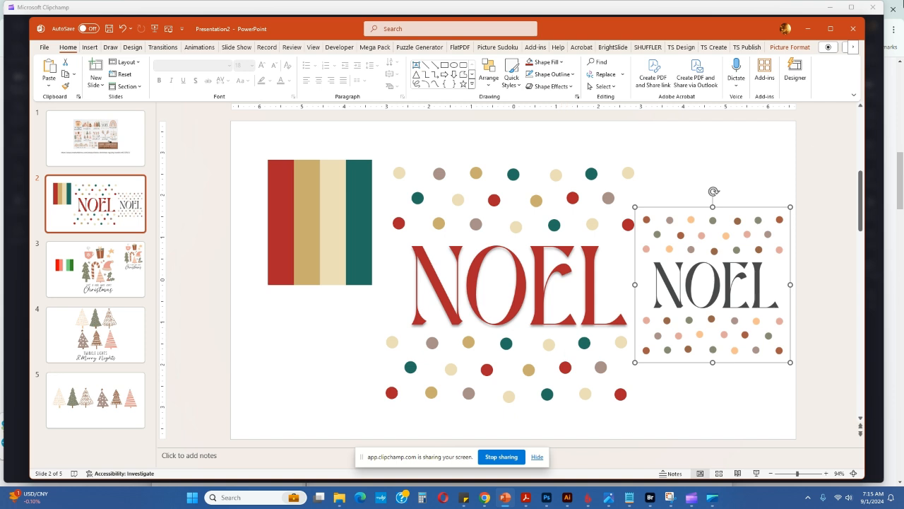
On slide 3, convert the large "Just a Girl Who Loves Christmas" graphic into separate editable shapes
click(94, 267)
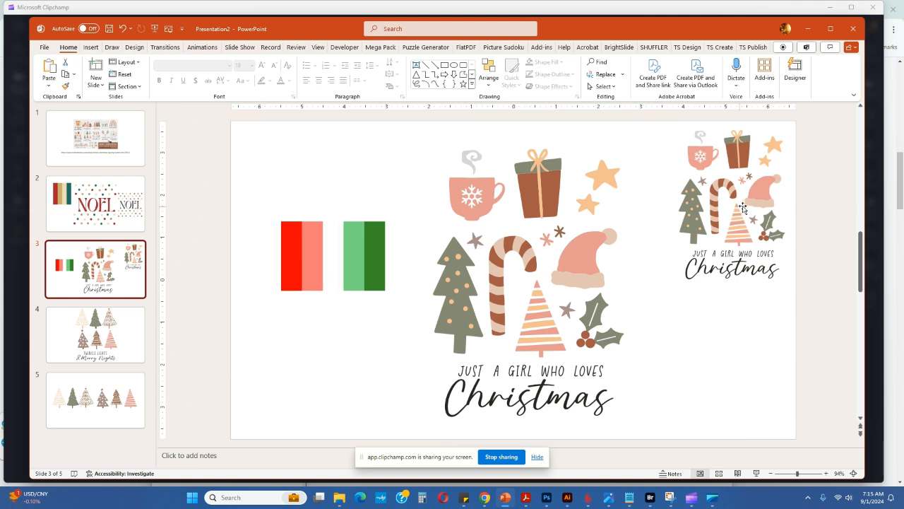
click(747, 239)
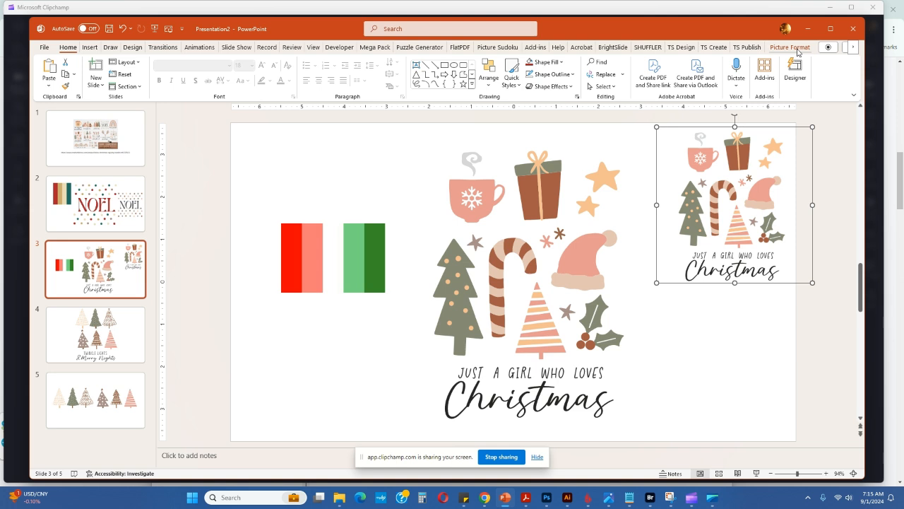
click(580, 239)
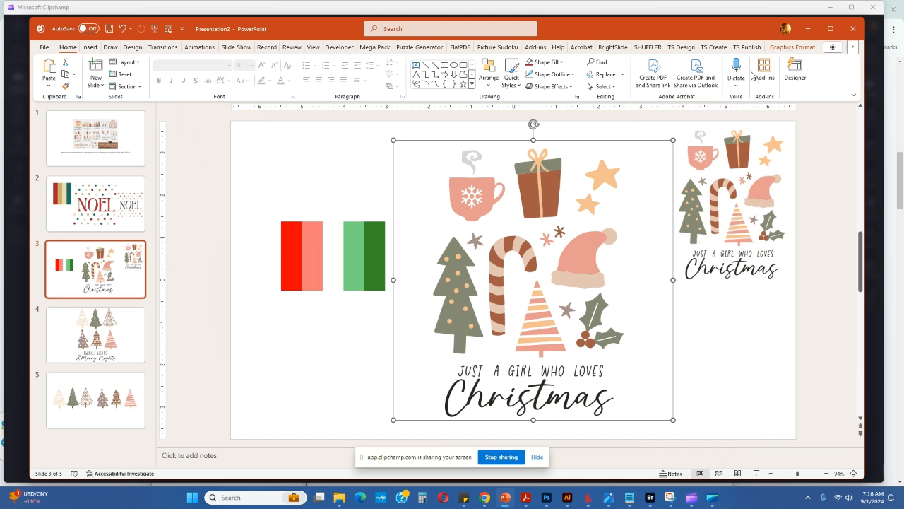
click(791, 49)
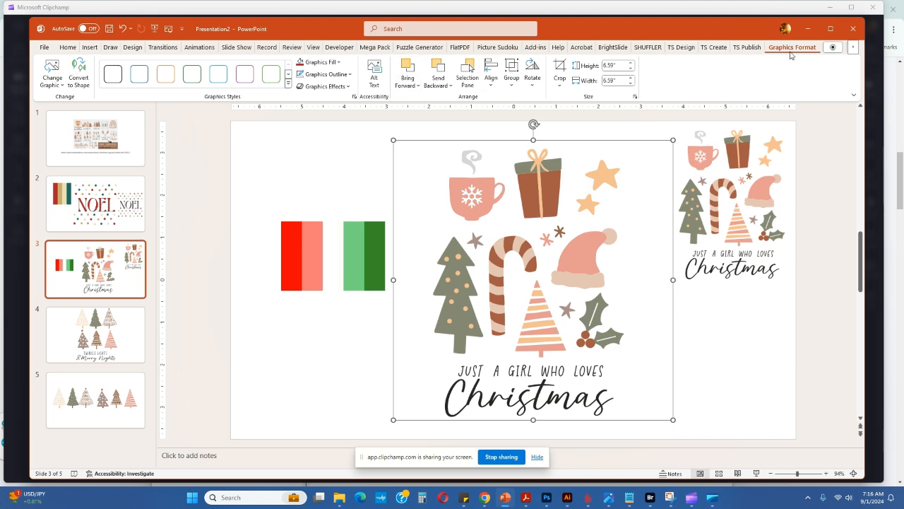
click(78, 76)
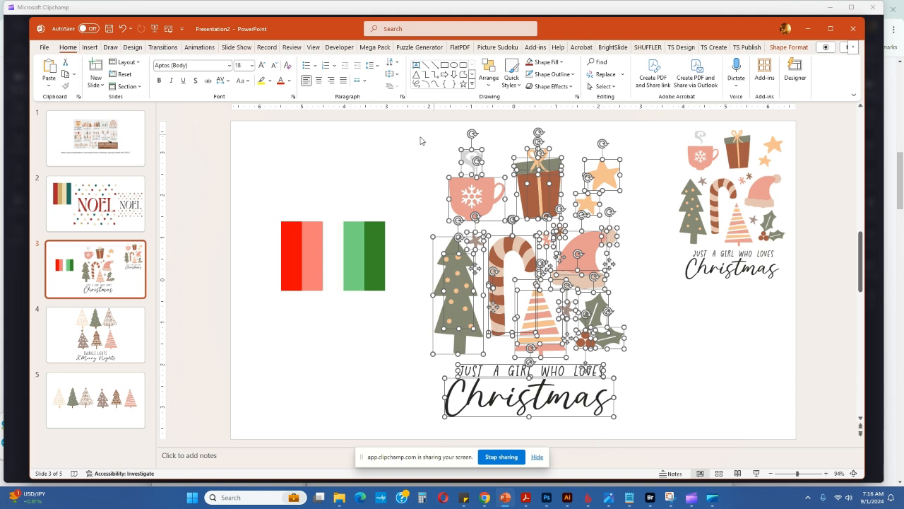
click(680, 393)
Fill the pink mug with the dark green sampled from the color swatches
click(488, 185)
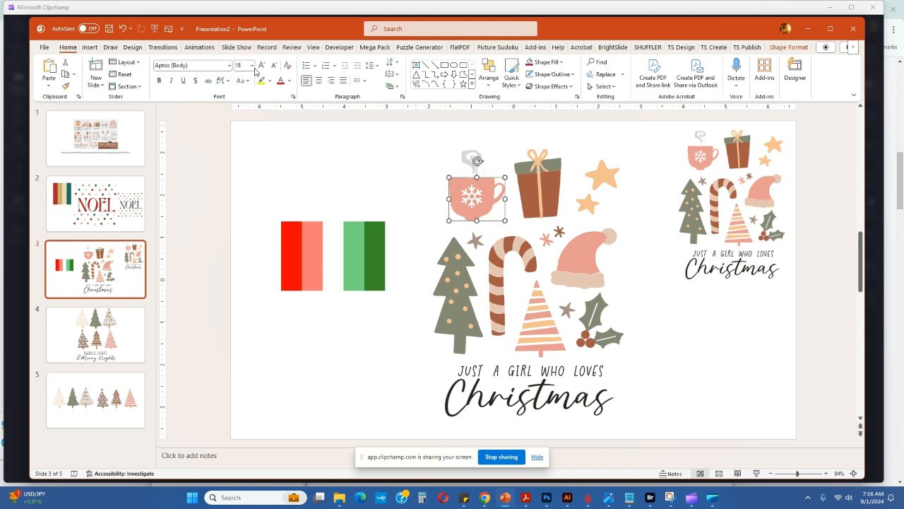
click(789, 48)
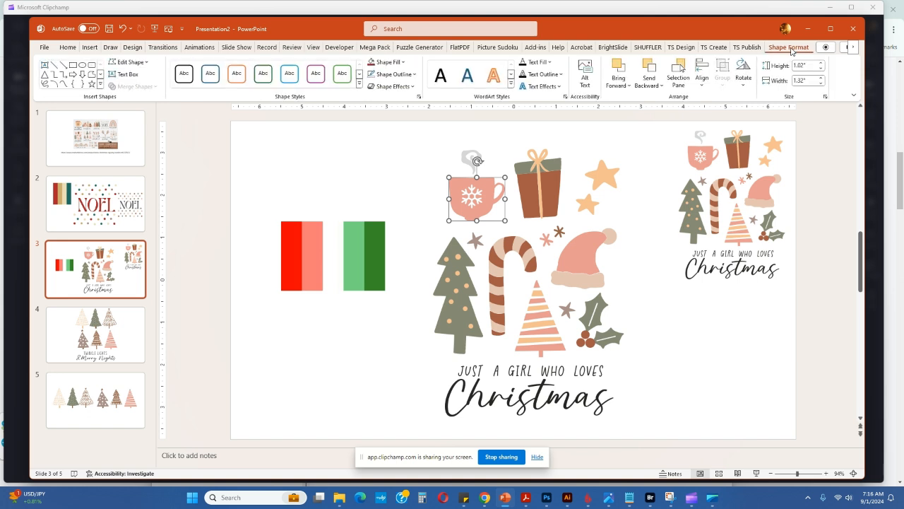
click(406, 63)
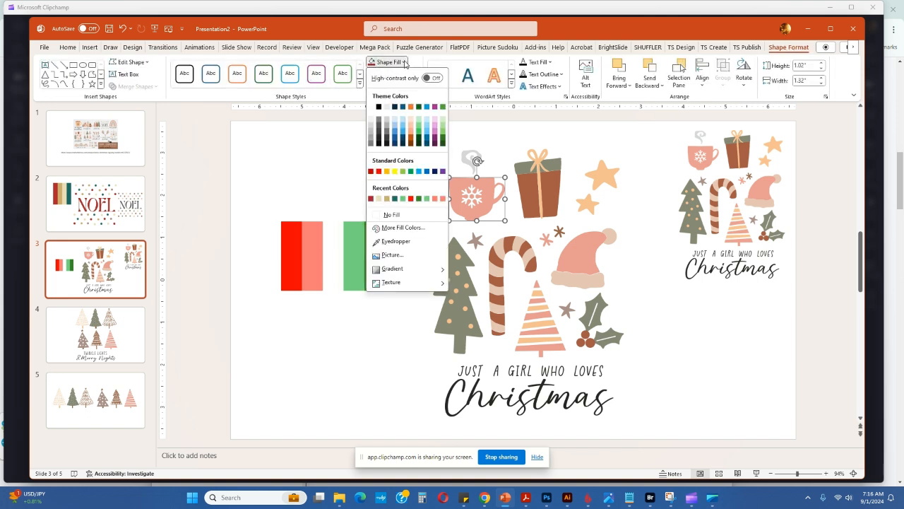
click(385, 243)
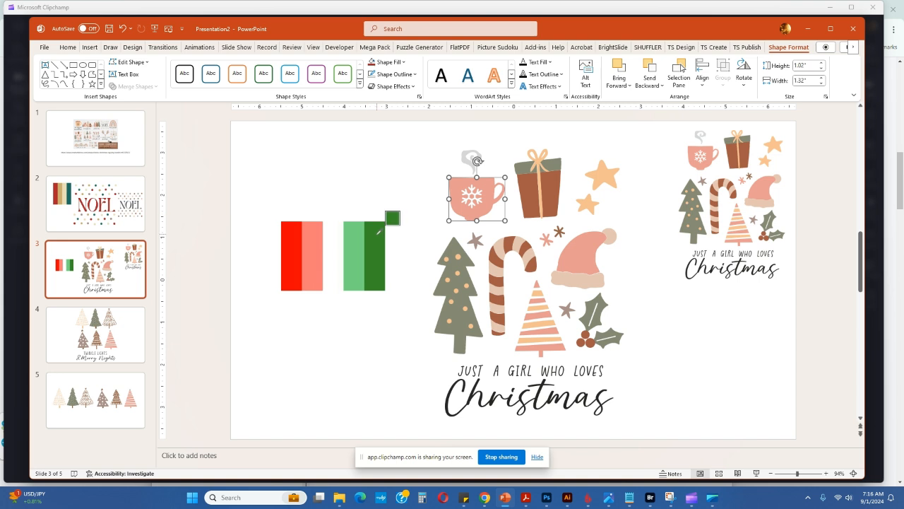
click(378, 233)
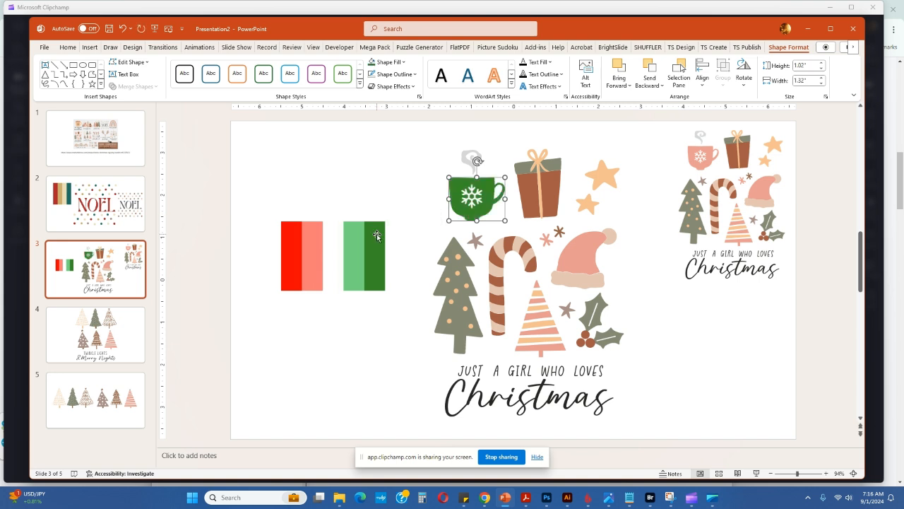
Fill the steam above the mug with a dark gray theme color
click(462, 155)
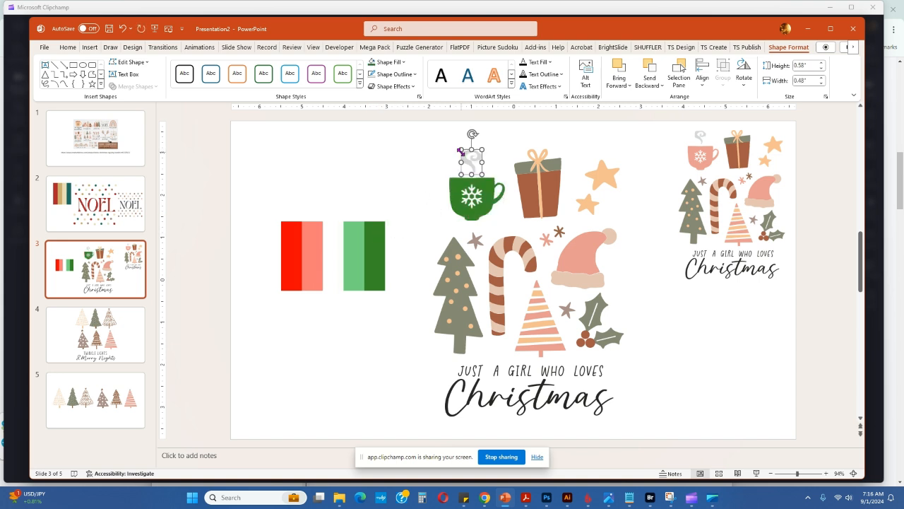
click(403, 62)
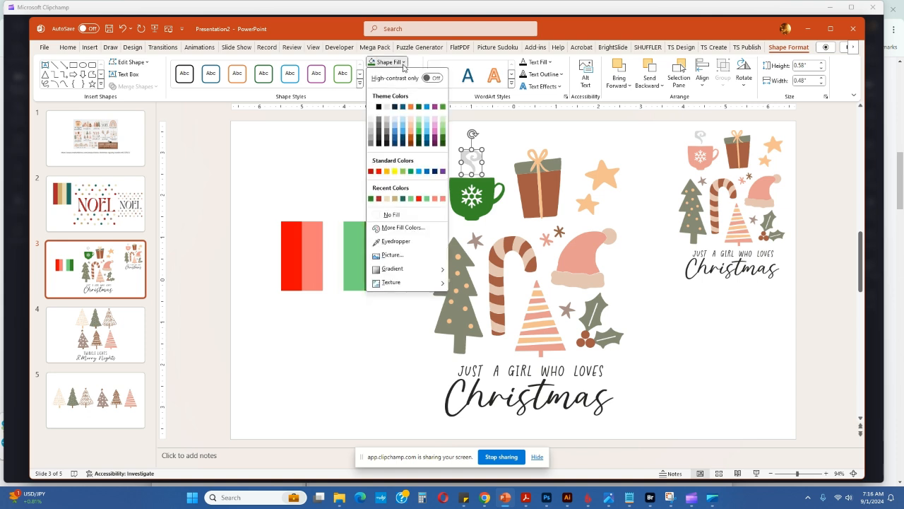
click(380, 121)
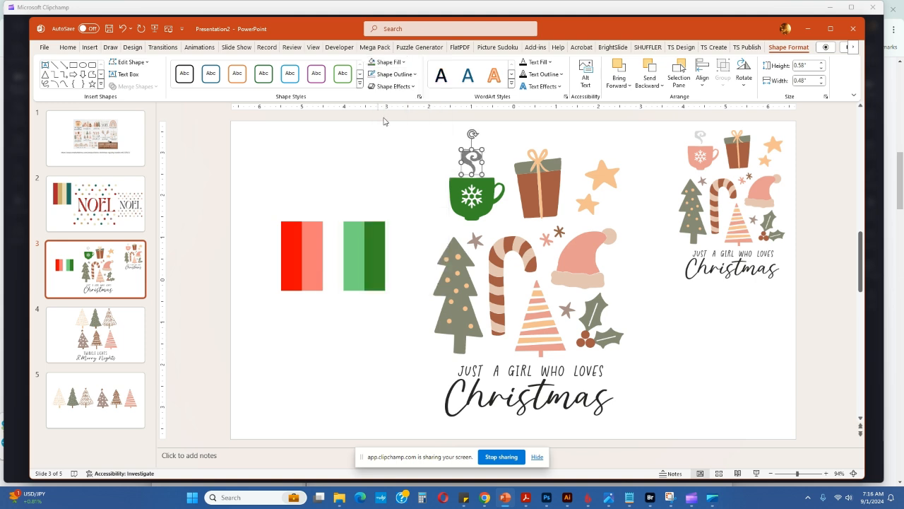
Fill the brown body of the gift box with the dark green sampled from the color swatches
click(523, 208)
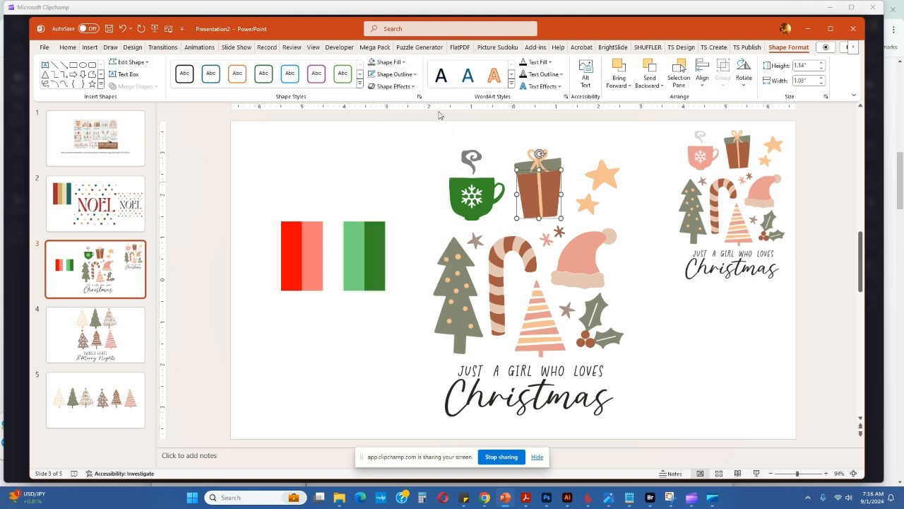
click(405, 64)
click(385, 242)
click(378, 227)
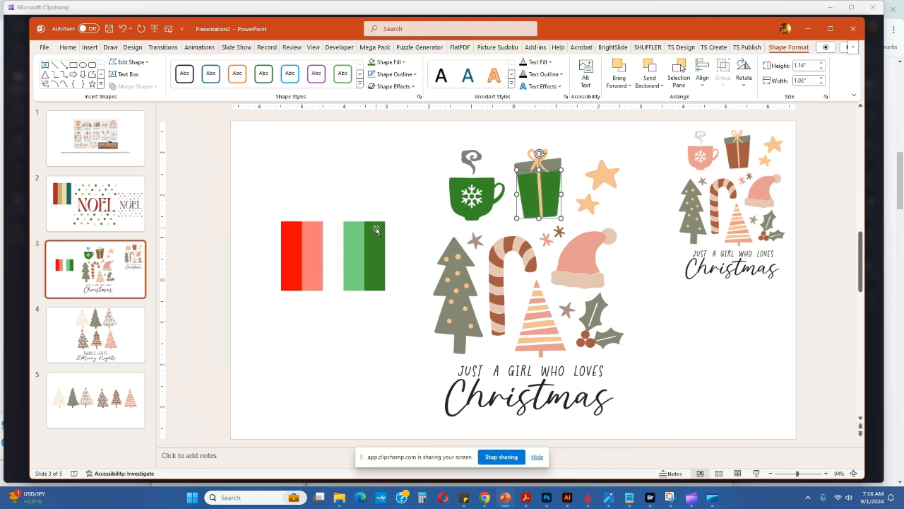
Fill the gift box lid with the light green sampled from the color swatches
click(539, 161)
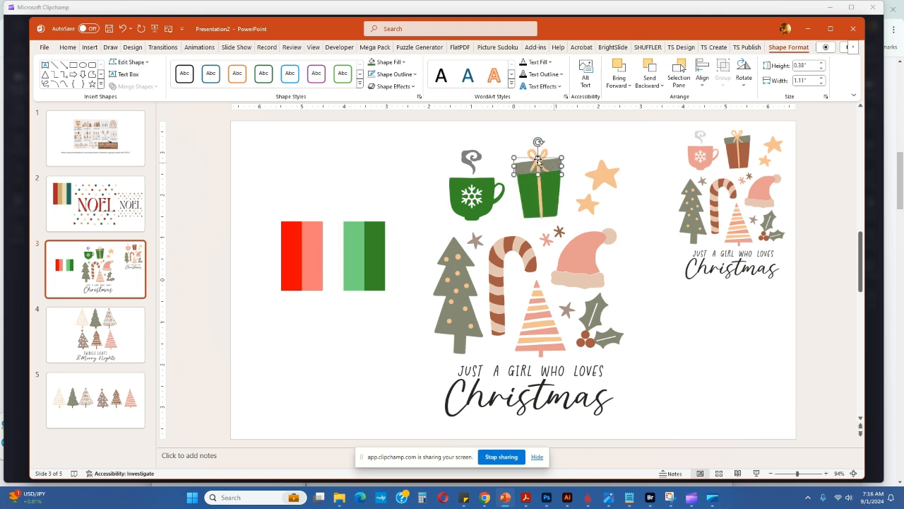
click(404, 63)
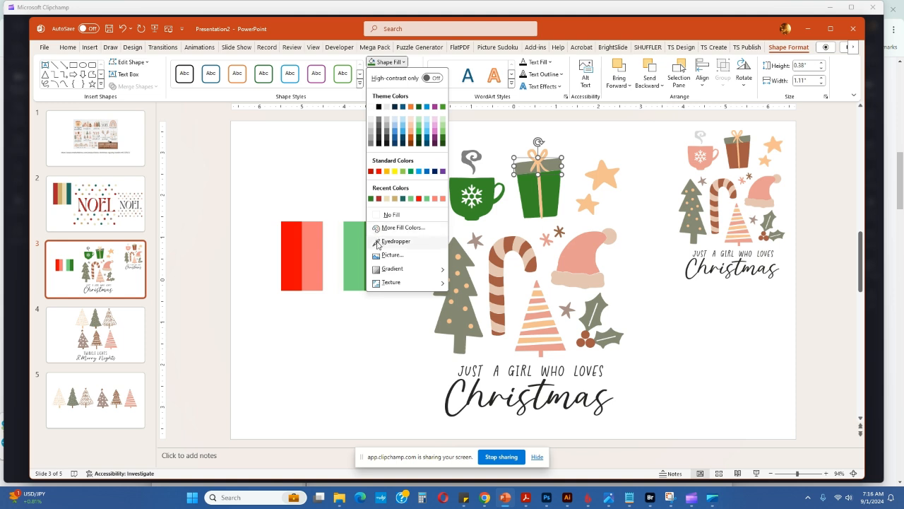
click(394, 241)
click(355, 238)
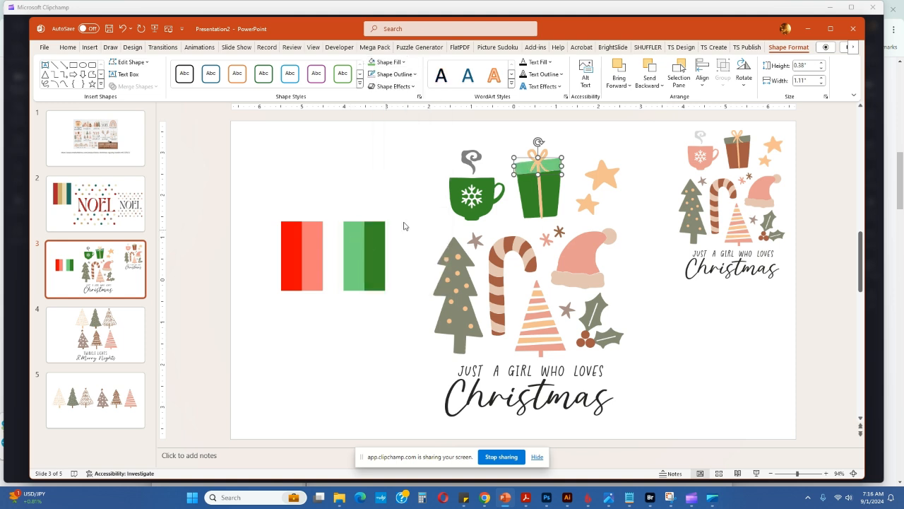
Fill the gift's ribbon and bow with the light red sampled from the color swatches
click(541, 151)
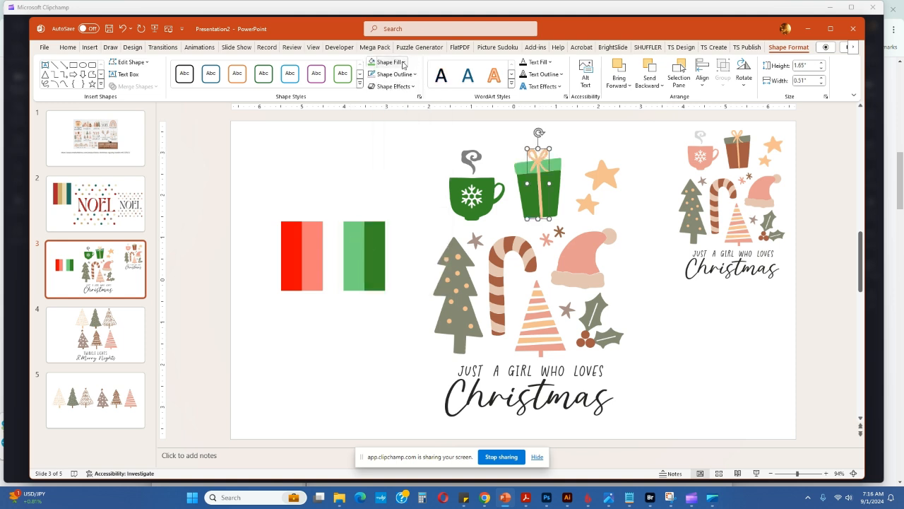
click(404, 62)
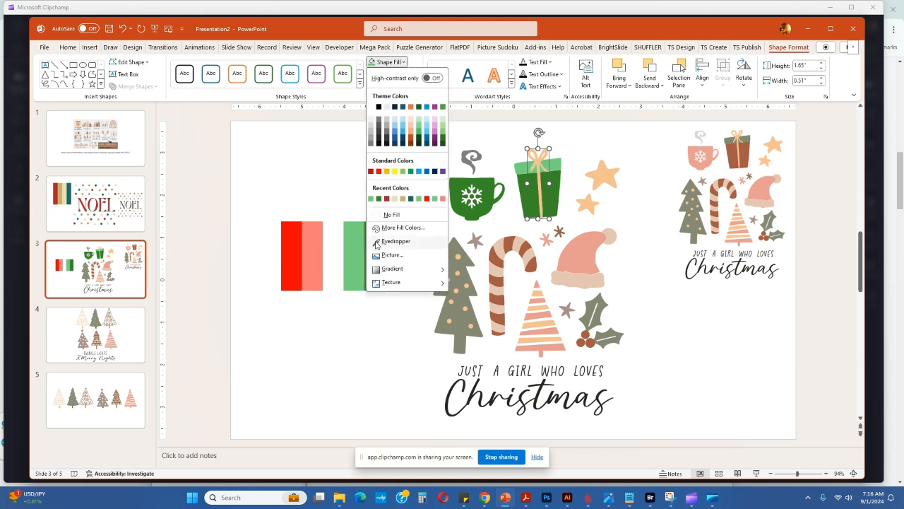
click(395, 241)
click(314, 239)
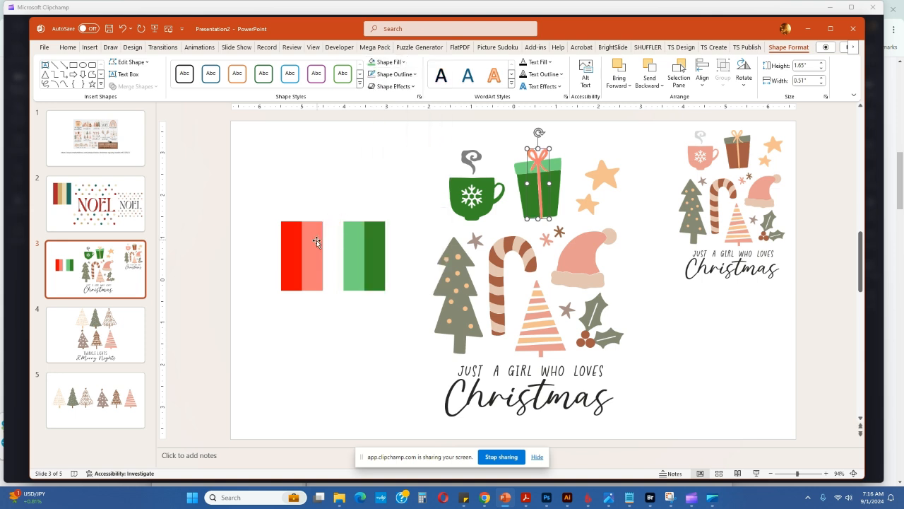
Fill the two yellow stars beside the gift and the body of the Santa hat with light red
click(596, 178)
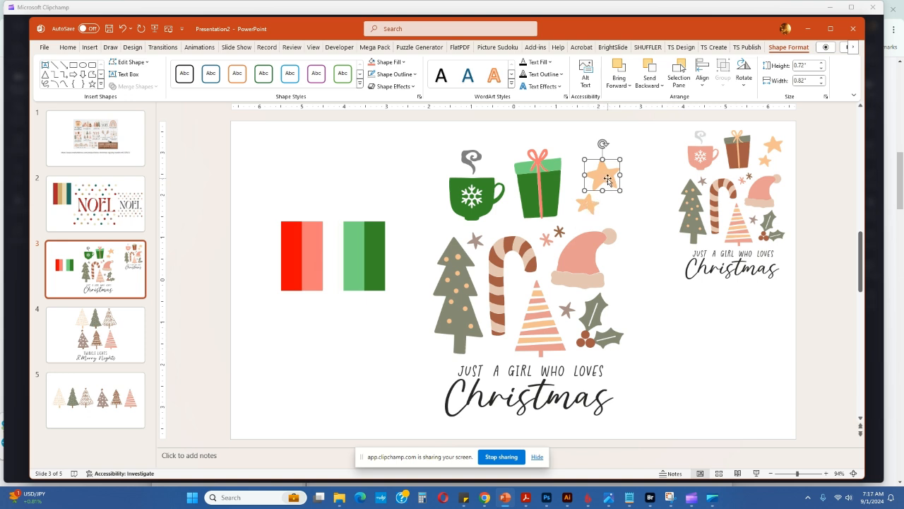
shift+click(589, 209)
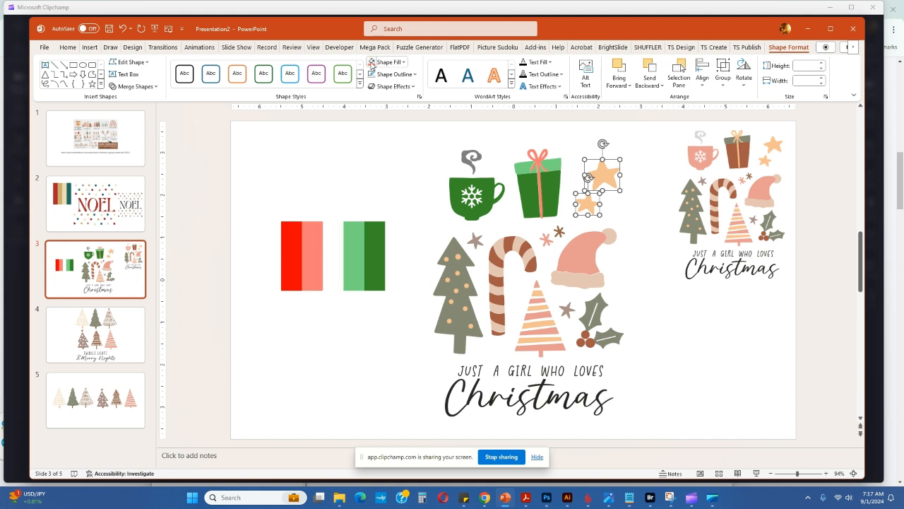
click(372, 64)
click(622, 248)
click(588, 252)
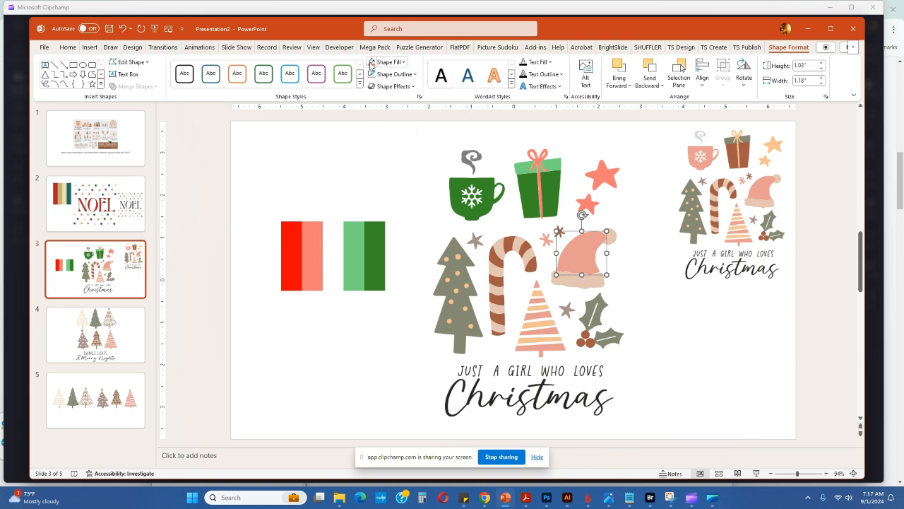
click(568, 283)
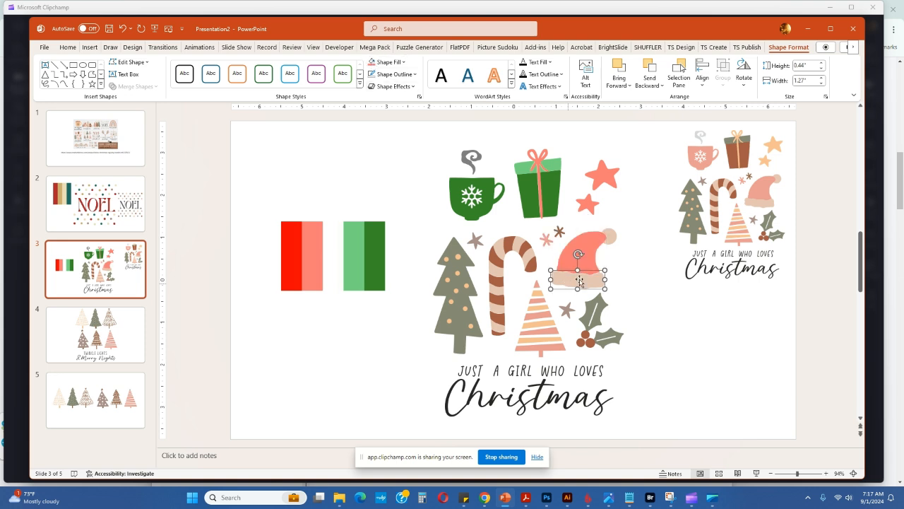
Fill the small brown snowflake next to the Santa hat with the recently used dark green
click(559, 231)
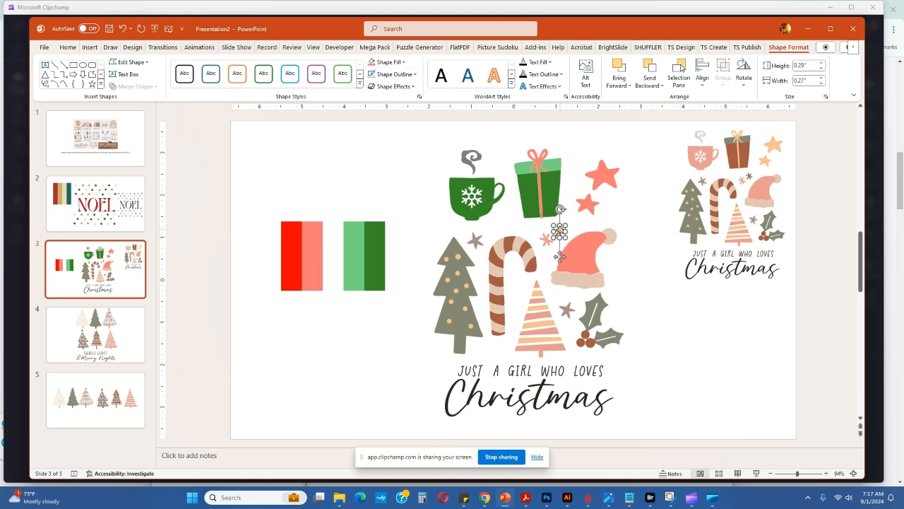
click(405, 63)
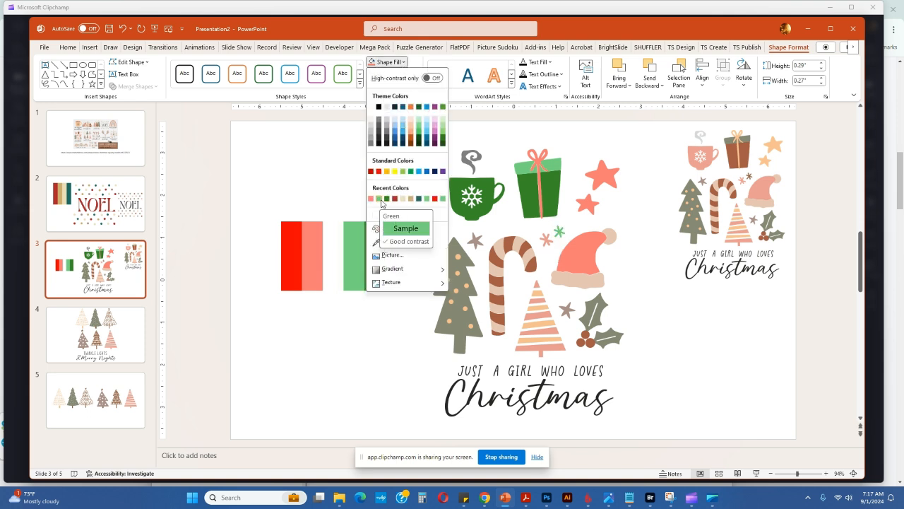
click(388, 202)
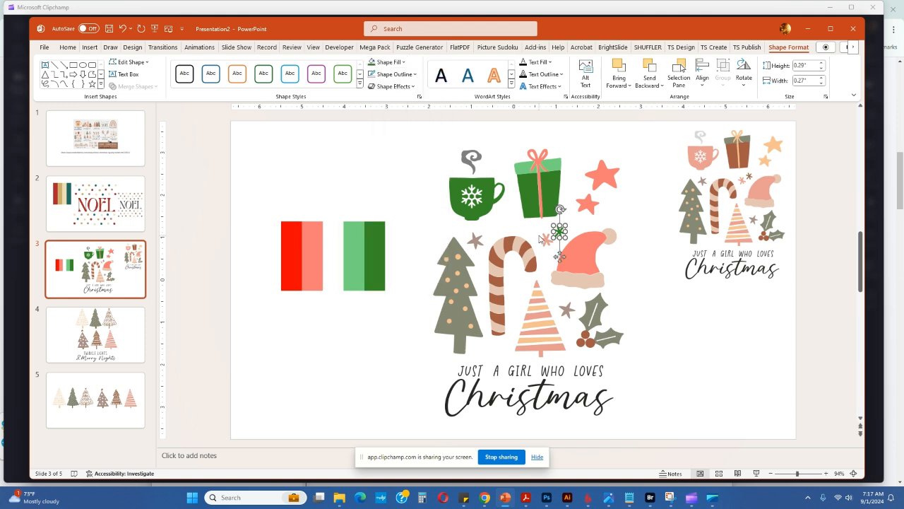
Fill the small muted star above the dotted Christmas tree with the recently used light green
click(476, 243)
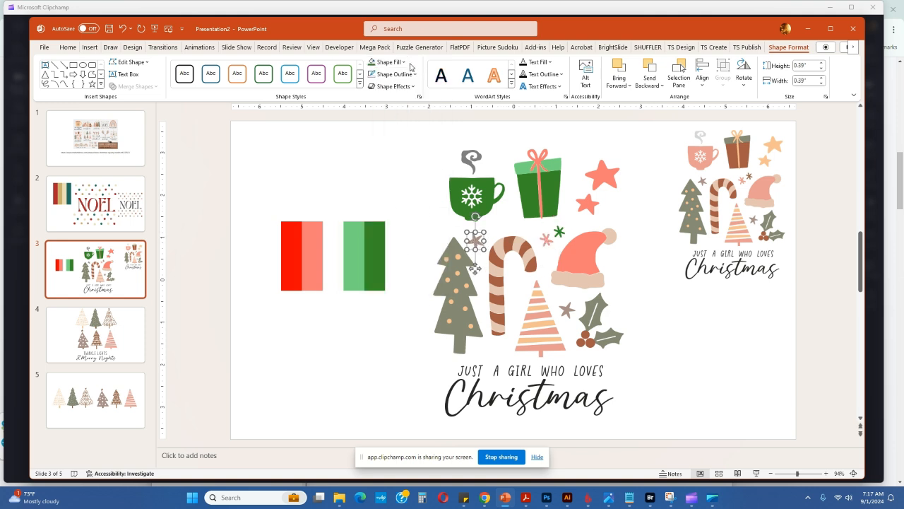
click(388, 62)
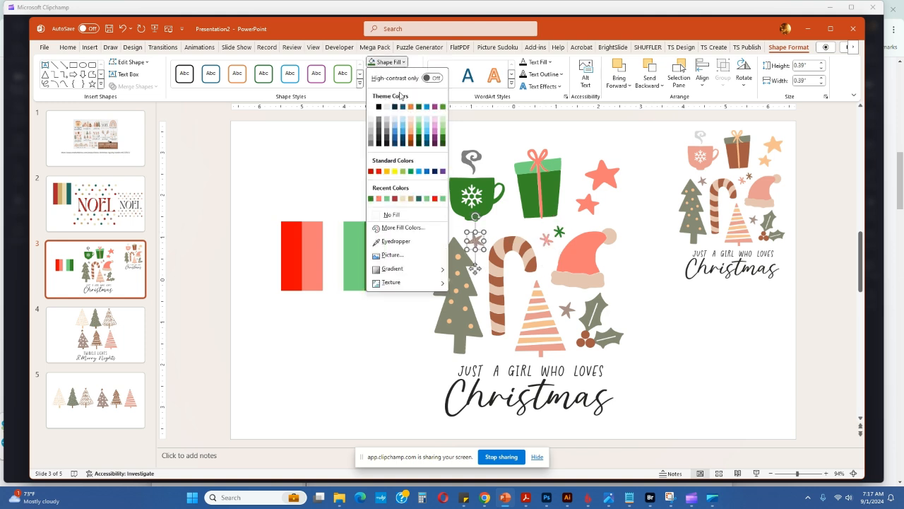
click(386, 200)
click(648, 297)
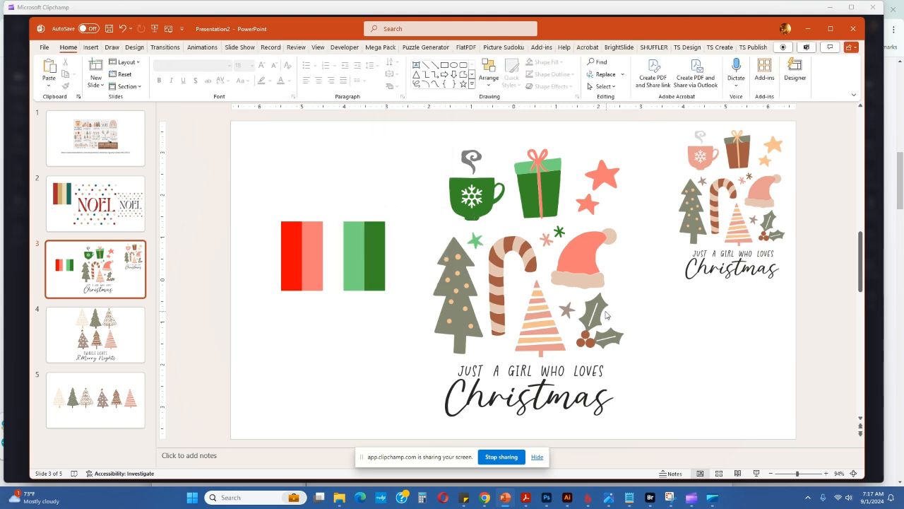
click(606, 314)
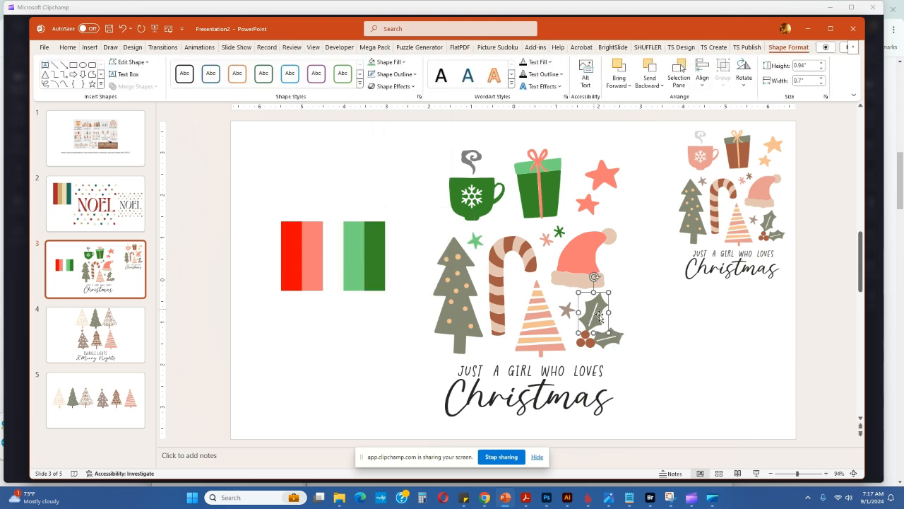
text(z)
click(620, 339)
text(zzzzzzzzzzz)
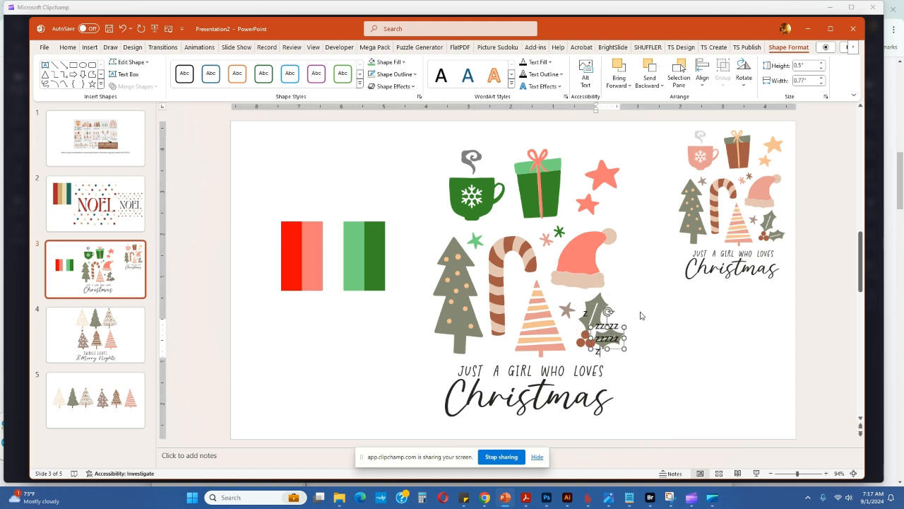
click(123, 29)
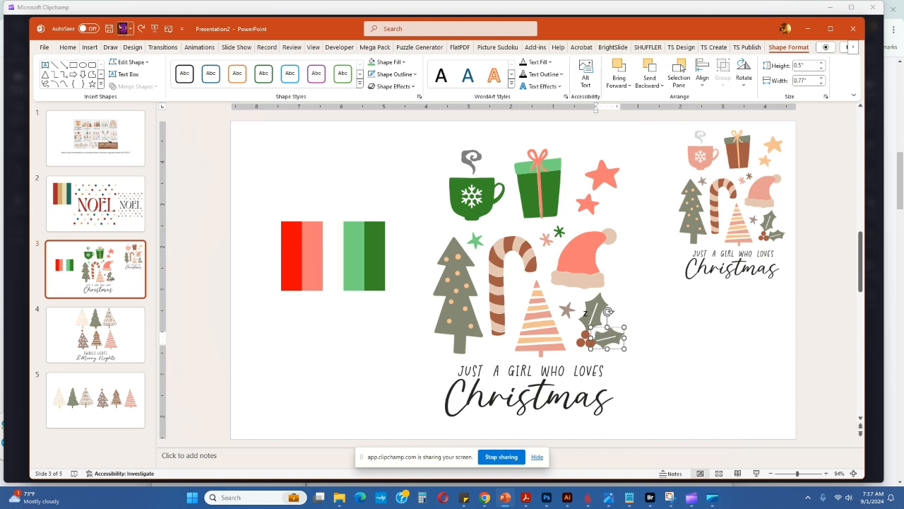
click(123, 29)
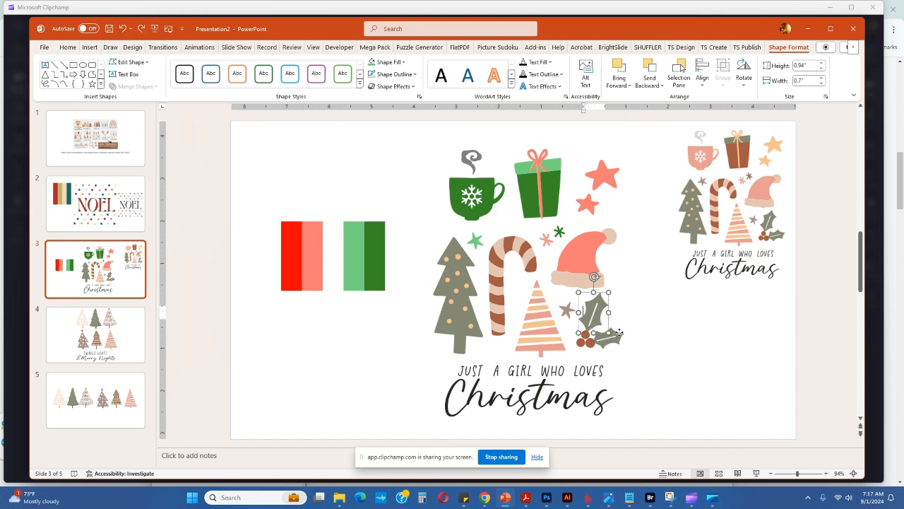
Fill both holly leaves with the dark green sampled from the color swatches
shift+click(619, 335)
click(404, 62)
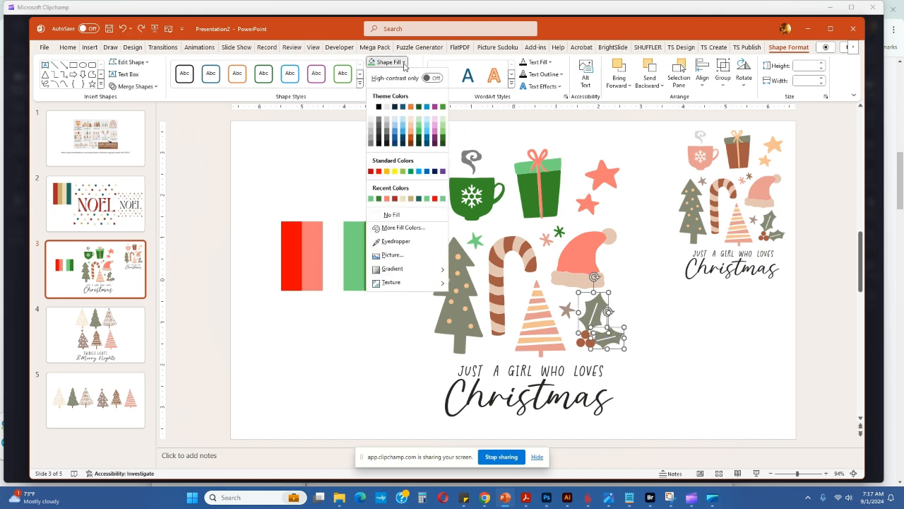
click(395, 240)
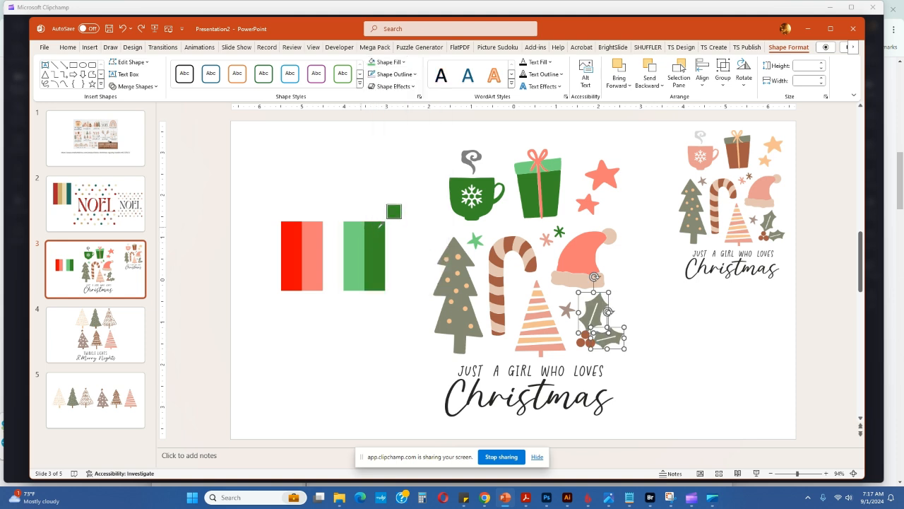
click(382, 224)
click(619, 269)
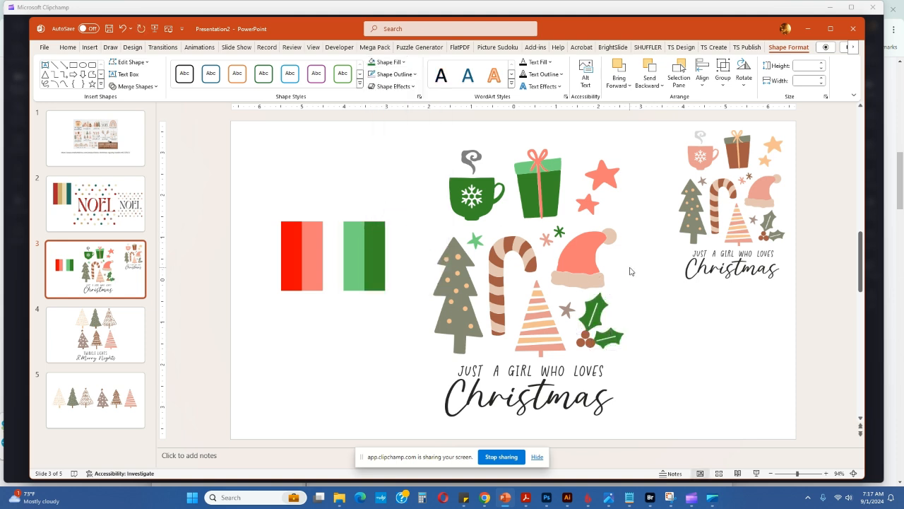
Fill the holly berries with the bright red sampled from the color swatches
click(585, 343)
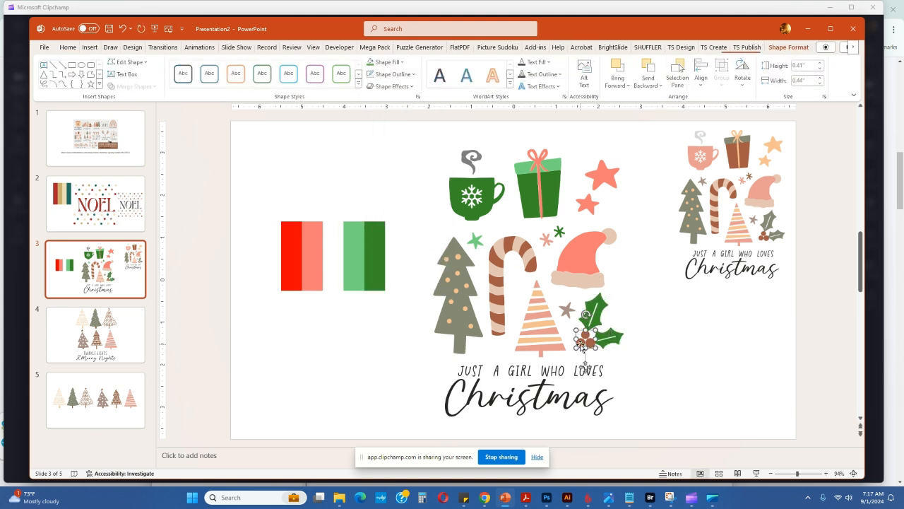
click(398, 64)
click(385, 241)
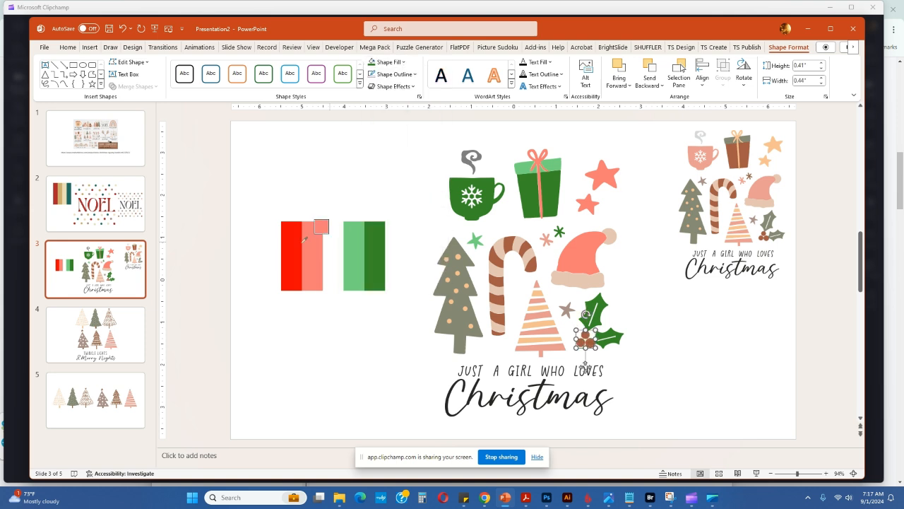
click(291, 241)
click(654, 286)
Fill the small star between the striped tree and the holly with the recently used light red
click(565, 311)
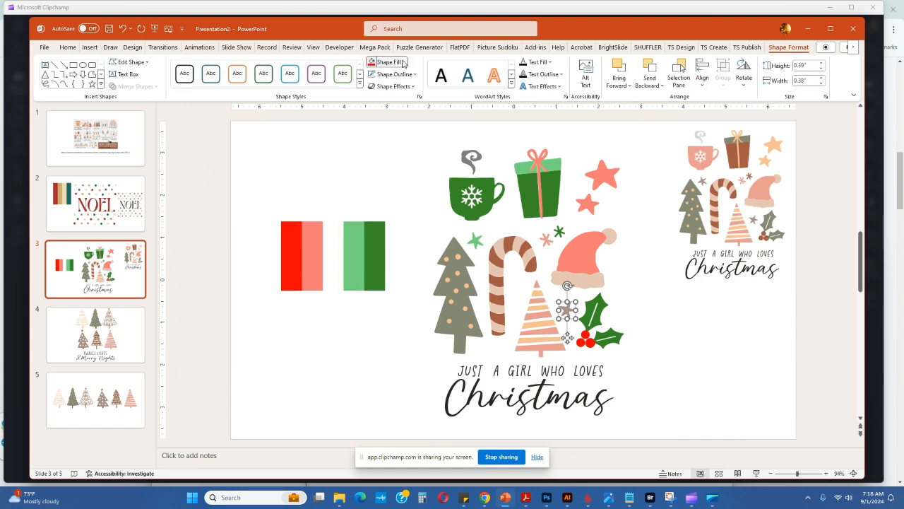
click(404, 63)
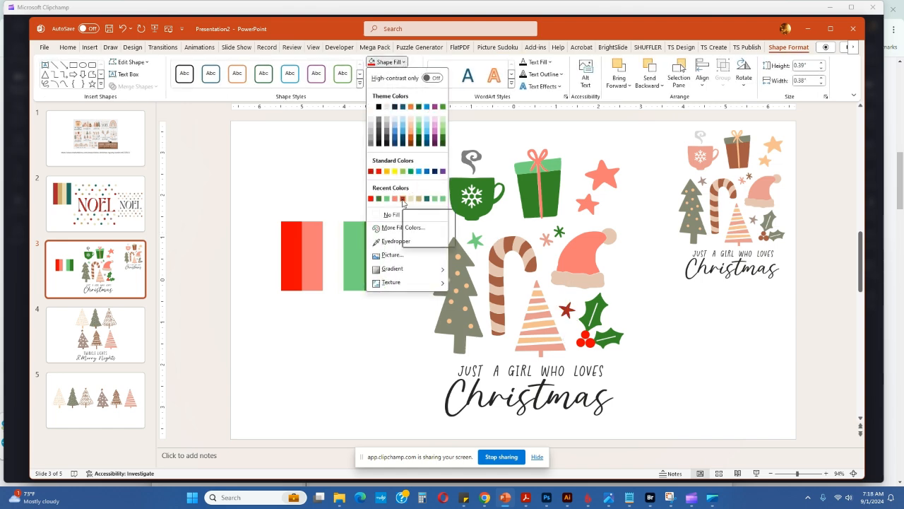
click(397, 200)
Fill the yellow stripes of the striped tree with the light green sampled from the color swatches
click(539, 295)
mouse_move(556, 292)
mouse_down()
mouse_move(485, 294)
mouse_move(556, 290)
mouse_up()
click(405, 63)
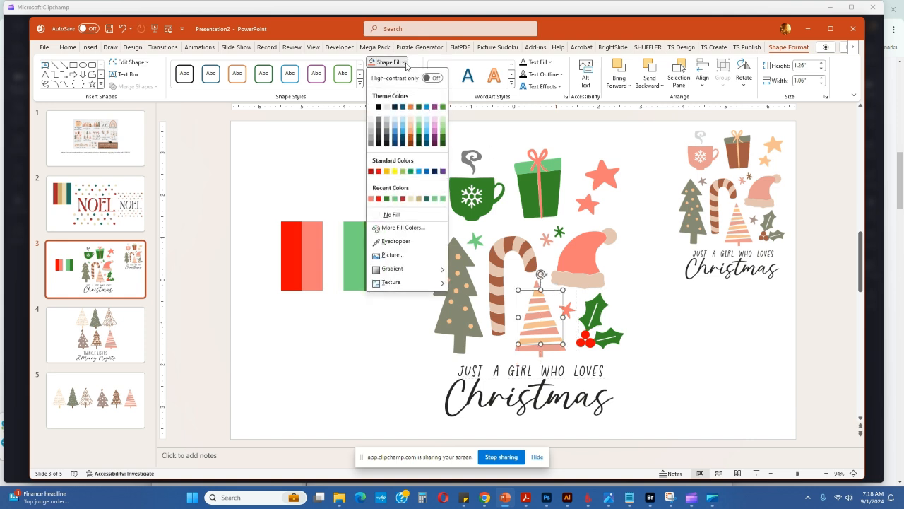
click(385, 241)
click(359, 241)
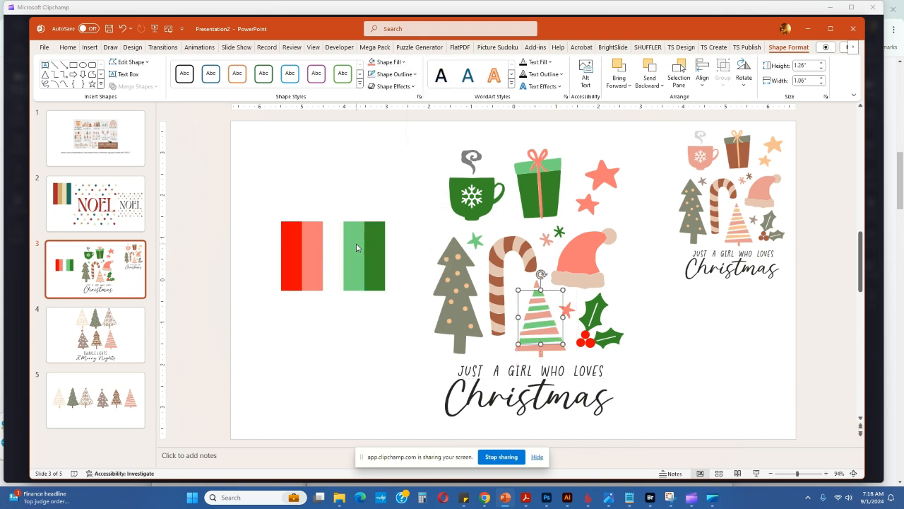
Fill the pink stripes and trunk of the striped tree with the light red sampled from the color swatches
drag(541, 346, 541, 357)
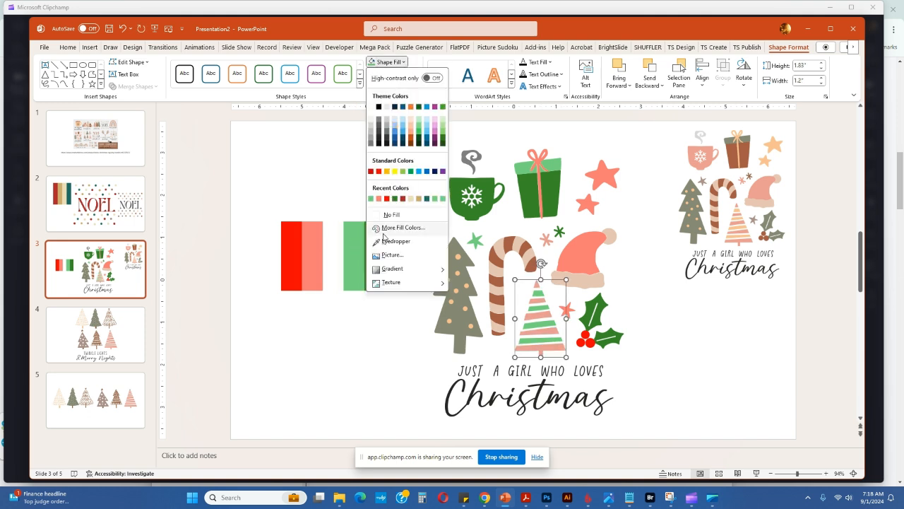
click(394, 240)
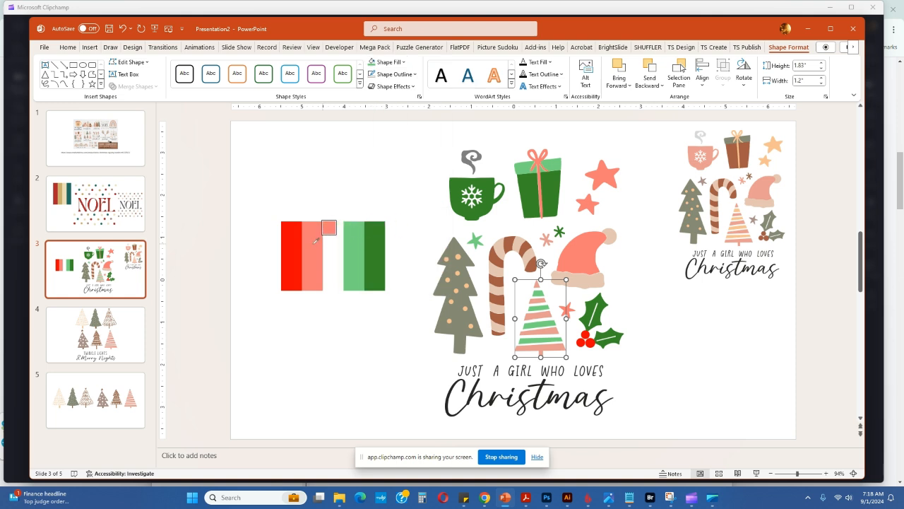
click(314, 244)
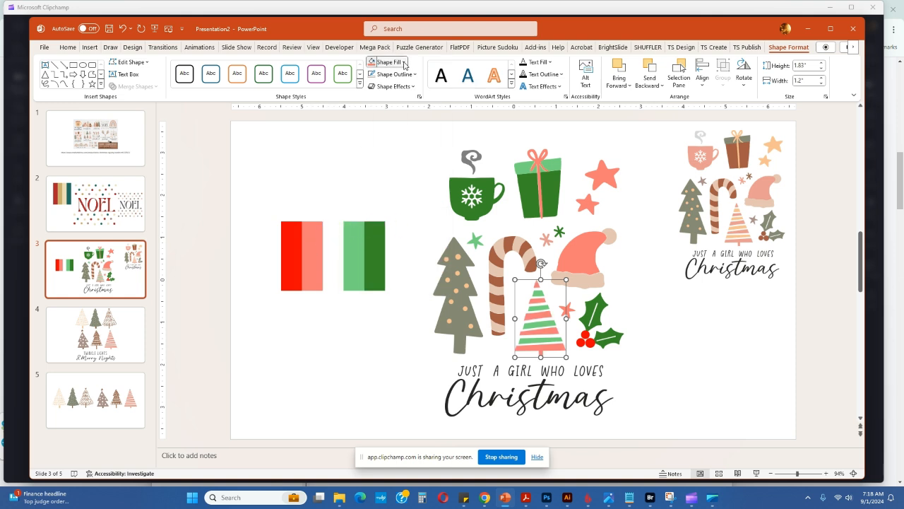
click(404, 62)
click(391, 243)
click(317, 241)
click(668, 325)
Pull the candy cane's beige stripes aside, fill them with light red, and return them to the cane
click(518, 245)
drag(518, 246, 437, 246)
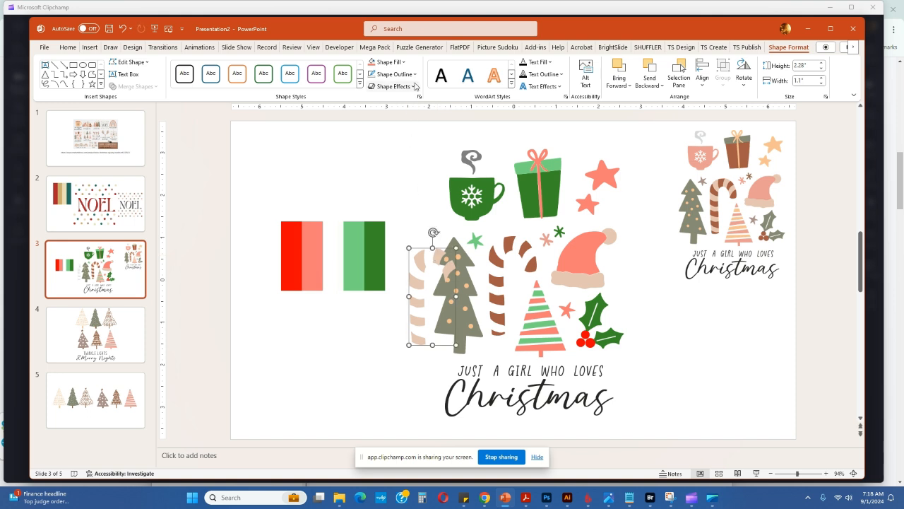
click(372, 64)
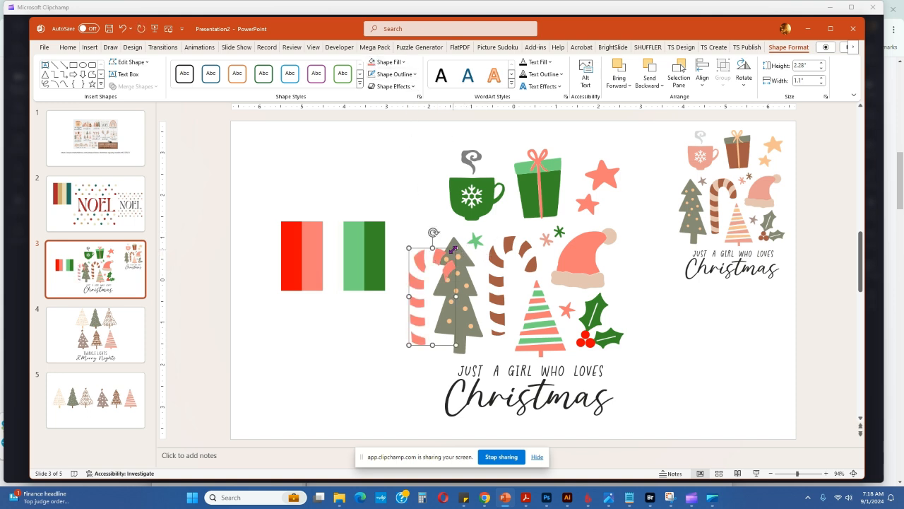
drag(450, 248, 529, 233)
Fill the candy cane's brown stripes with the bright red sampled from the color swatches
click(537, 266)
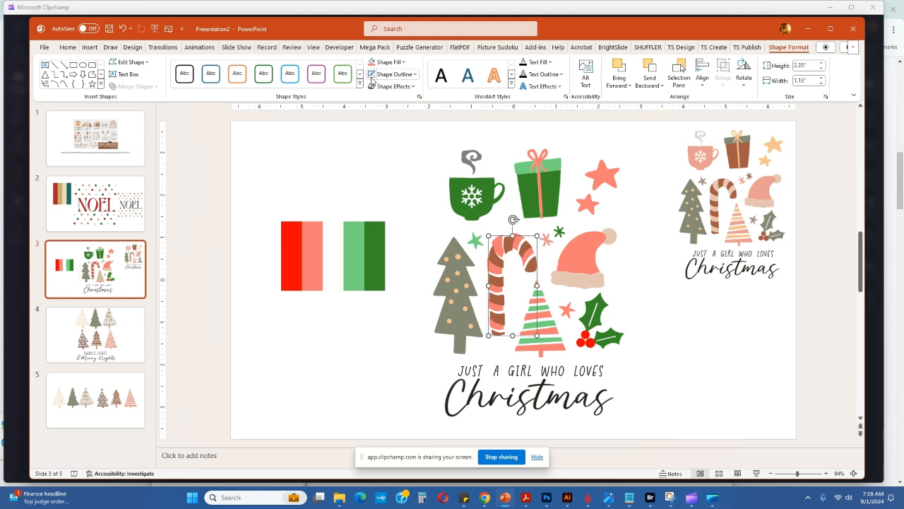
click(407, 63)
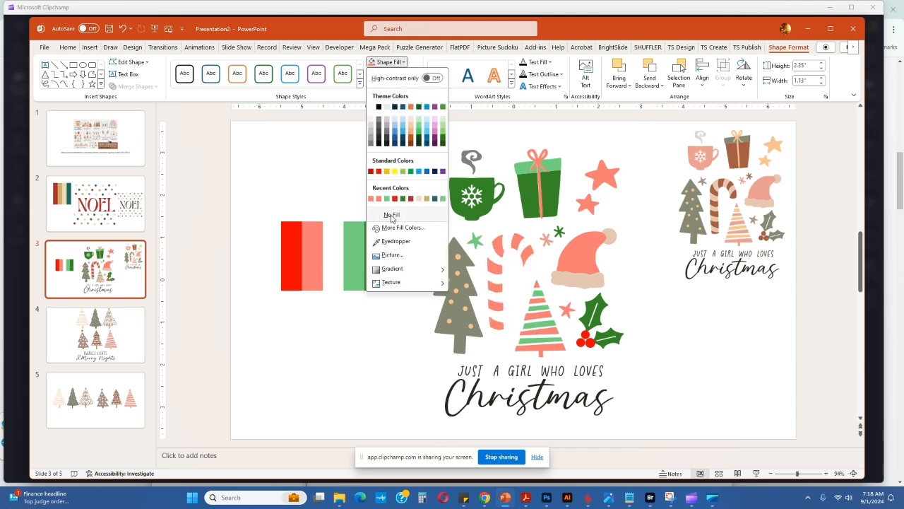
click(385, 241)
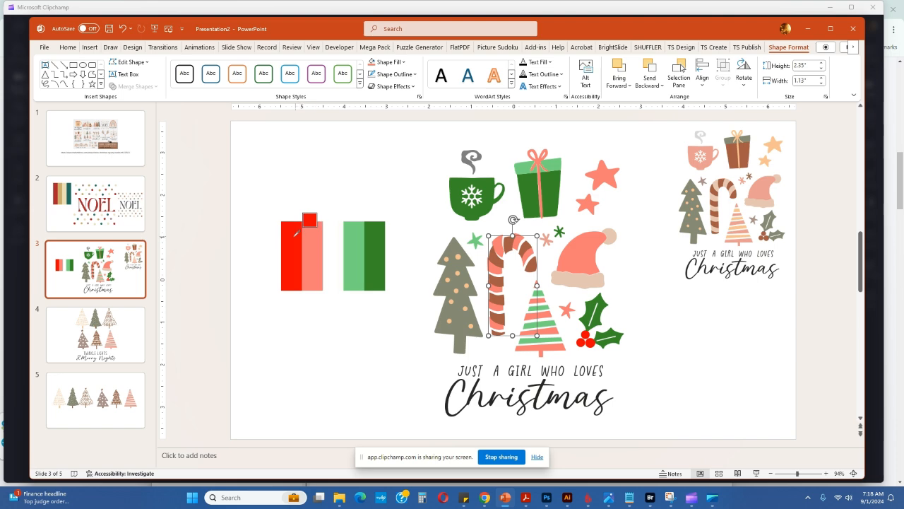
click(292, 236)
click(501, 228)
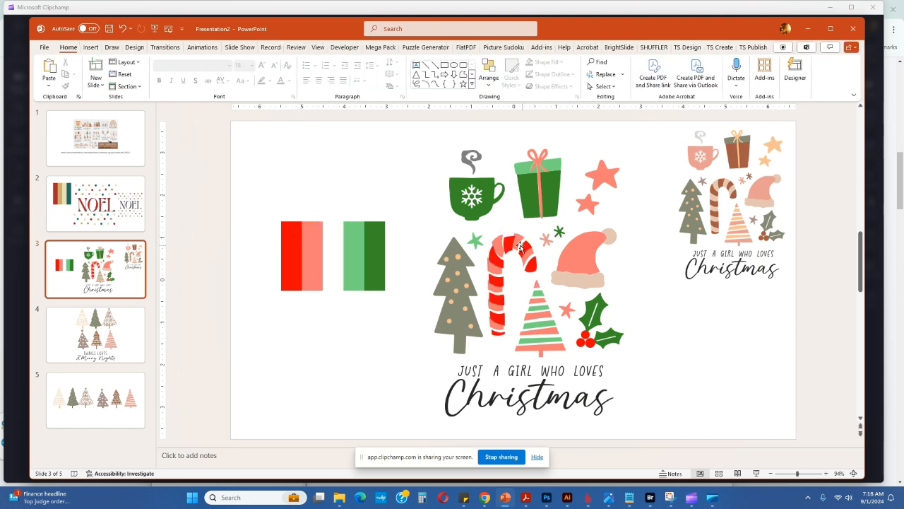
Align the candy cane's light red stripes with its bright red stripes and group the two pieces
click(514, 245)
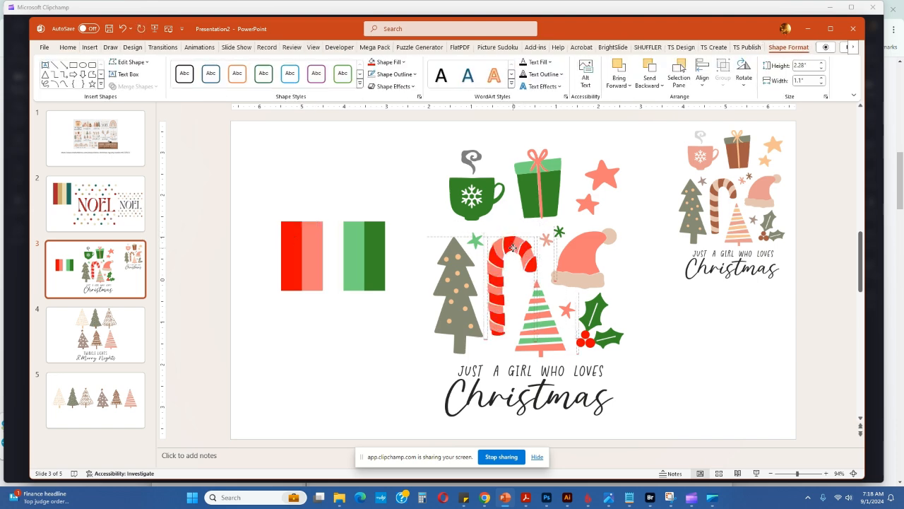
drag(515, 247, 543, 344)
click(486, 230)
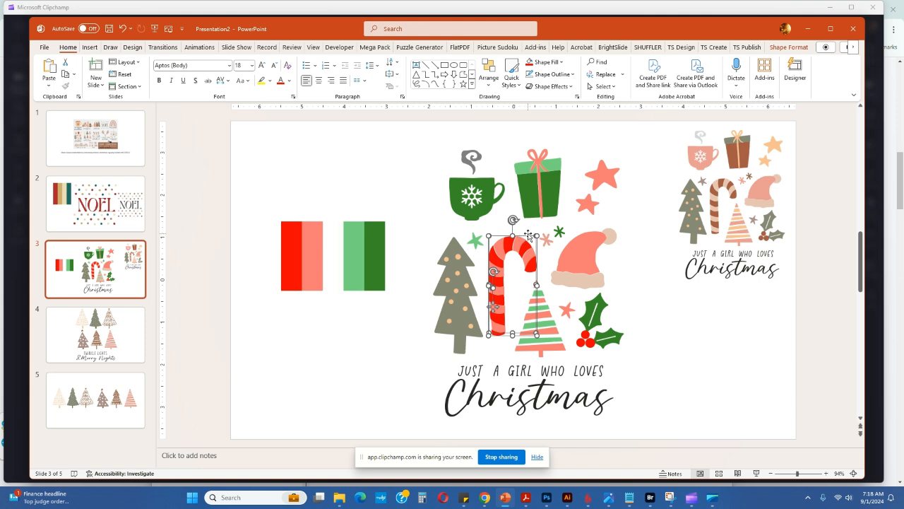
key(ctrl+g)
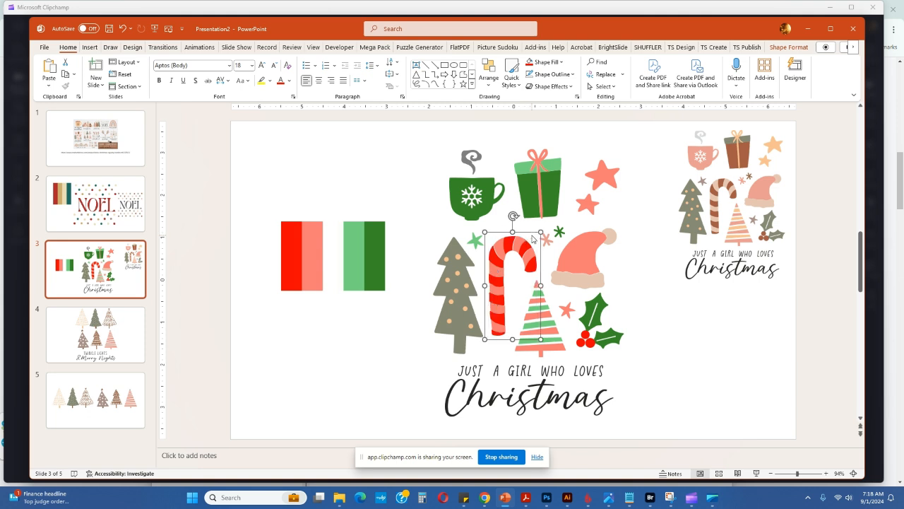
Nudge the candy cane down slightly and fill the dotted tree's body with the dark green sampled from the color swatches
mouse_move(525, 233)
mouse_down()
mouse_move(558, 233)
mouse_move(511, 215)
mouse_move(556, 206)
mouse_move(484, 227)
mouse_move(706, 255)
mouse_move(539, 254)
mouse_move(515, 245)
mouse_move(526, 240)
mouse_up()
click(458, 241)
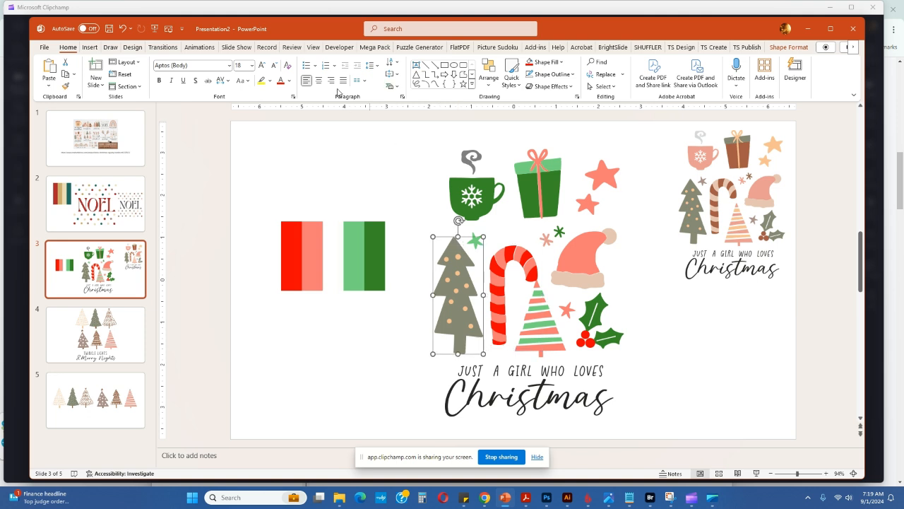
click(786, 47)
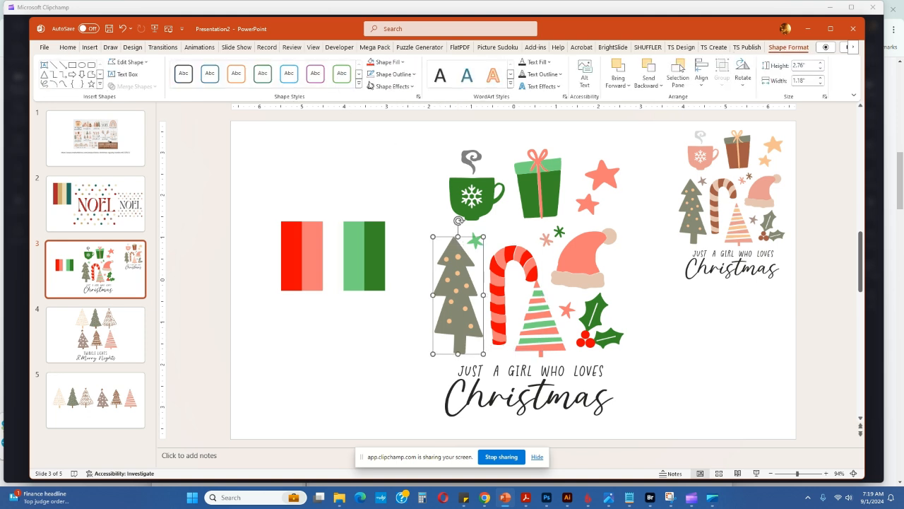
click(406, 63)
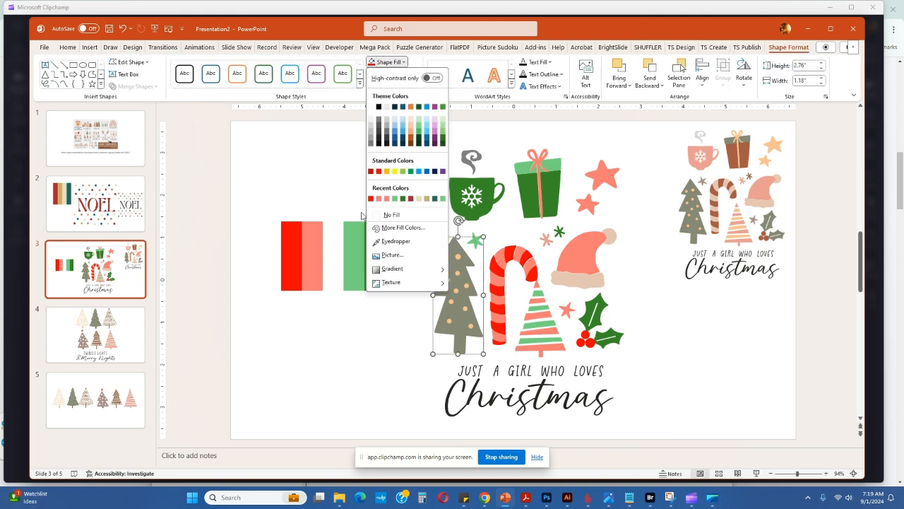
click(395, 241)
click(379, 239)
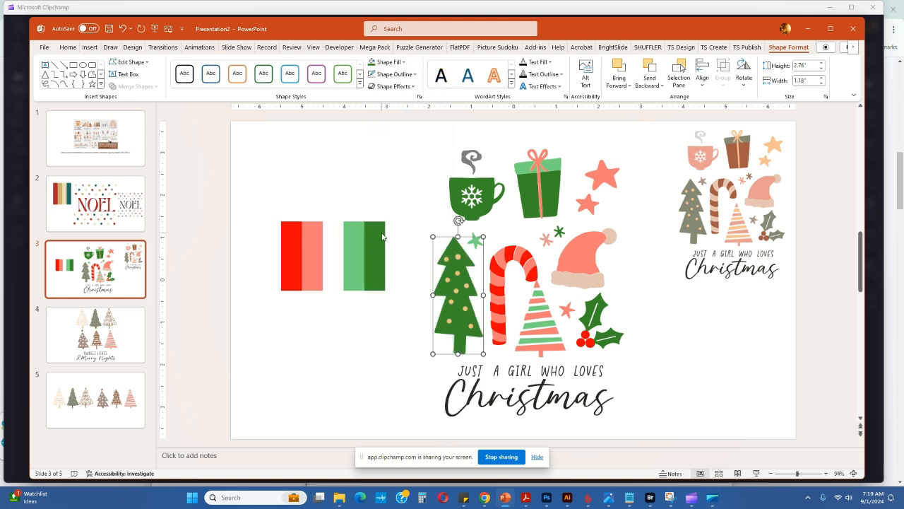
Fill the dots on the dark green tree with the light green from the recent colors
click(459, 259)
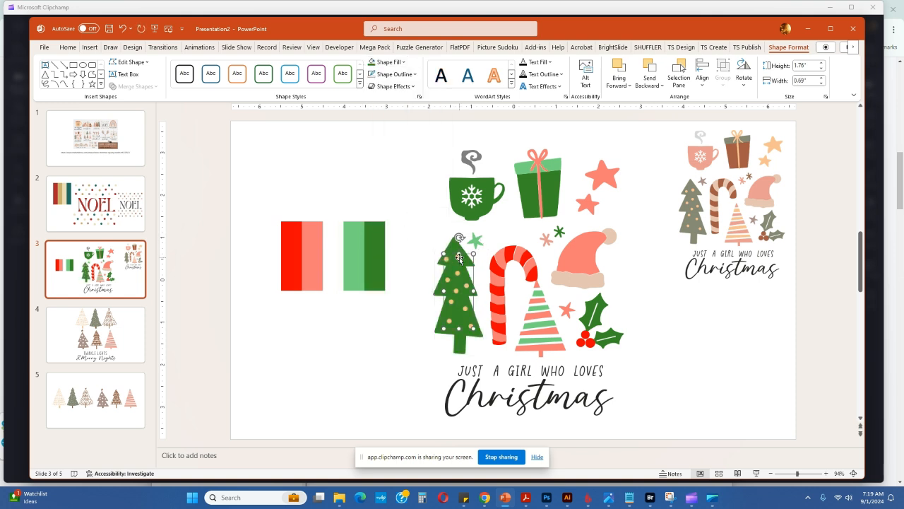
click(387, 61)
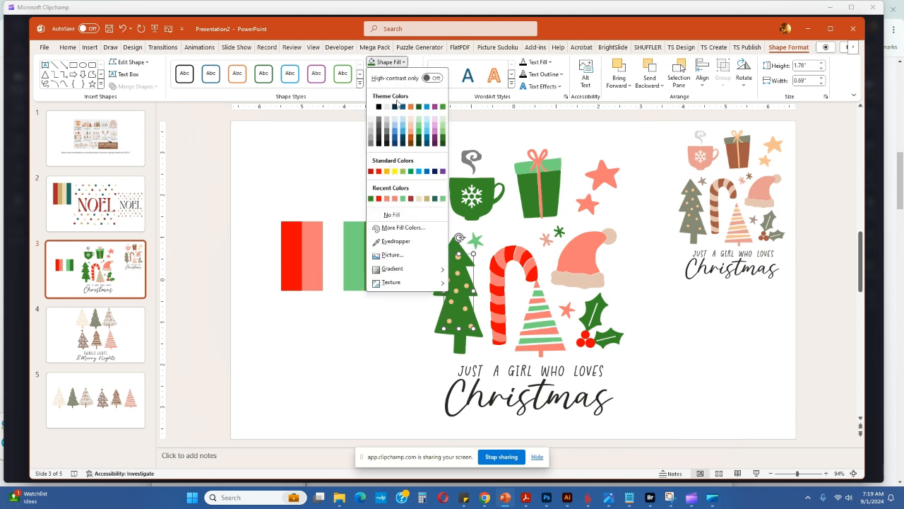
click(401, 199)
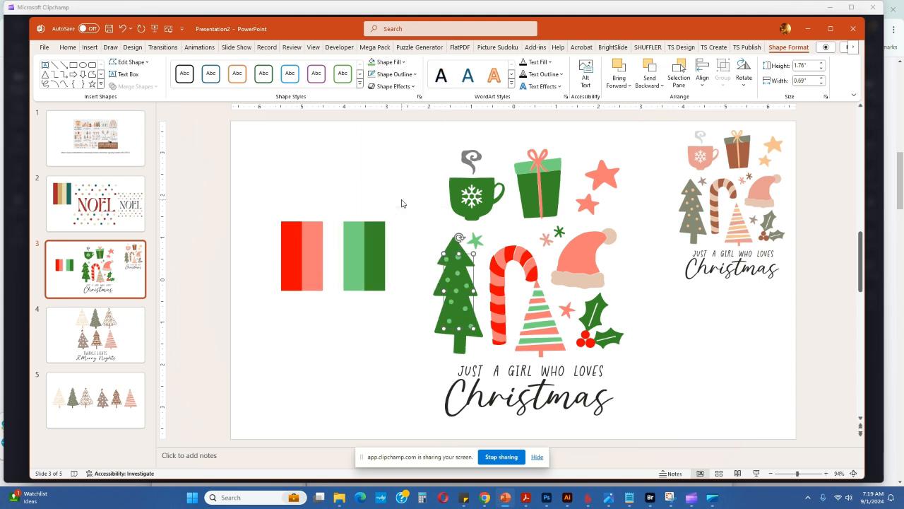
Move the "Just a Girl Who Loves" lettering above the mug and gift, and fill it with light green
click(576, 374)
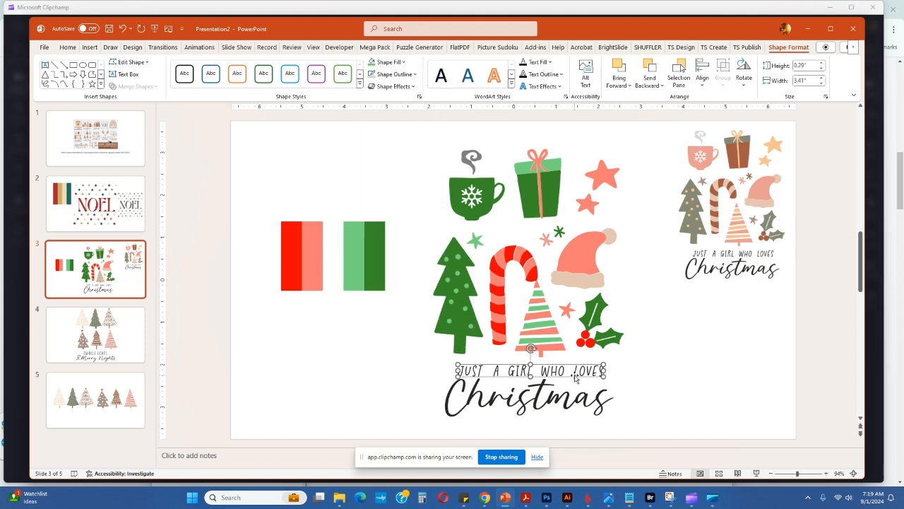
drag(585, 370, 599, 134)
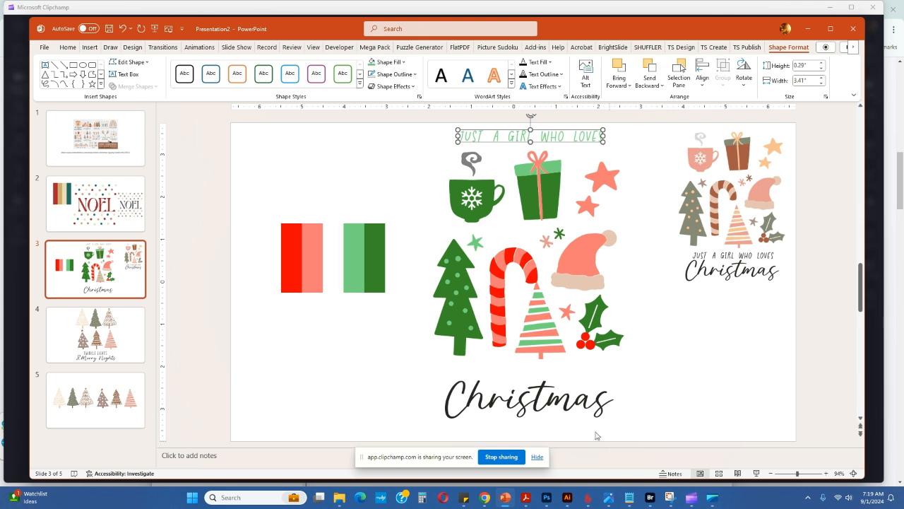
Move the "Christmas" lettering up slightly and fill it with the bright red from the recent colors
click(579, 402)
drag(587, 382, 587, 373)
click(407, 61)
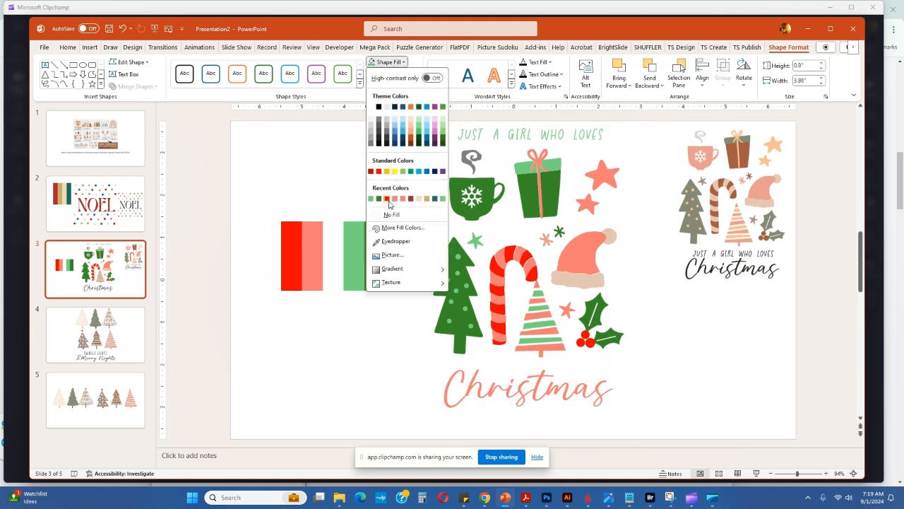
click(389, 199)
click(588, 139)
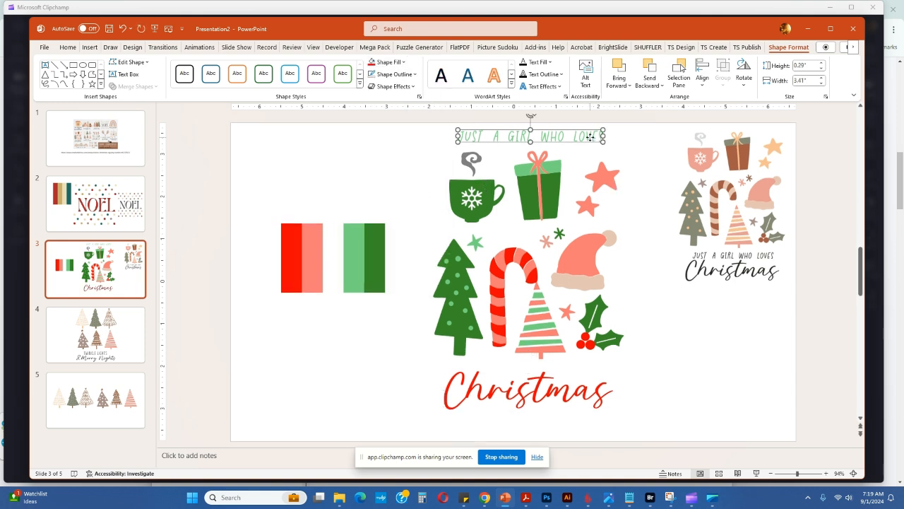